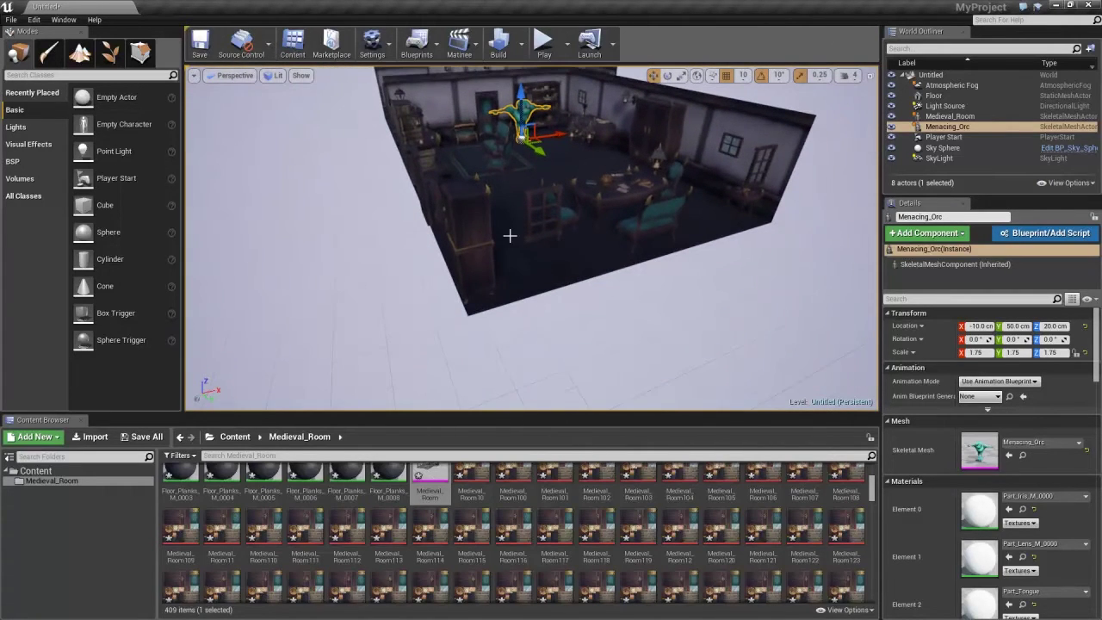
pyautogui.moveTo(605, 216); pyautogui.dragTo(596, 283)
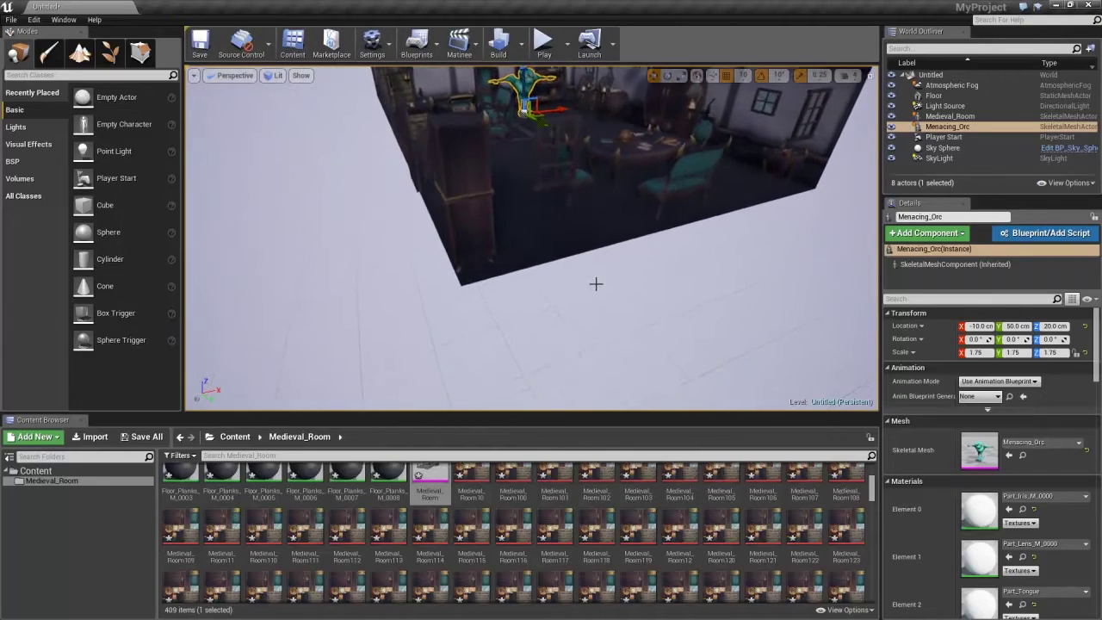
pyautogui.press('f')
pyautogui.scroll(3, 610, 189)
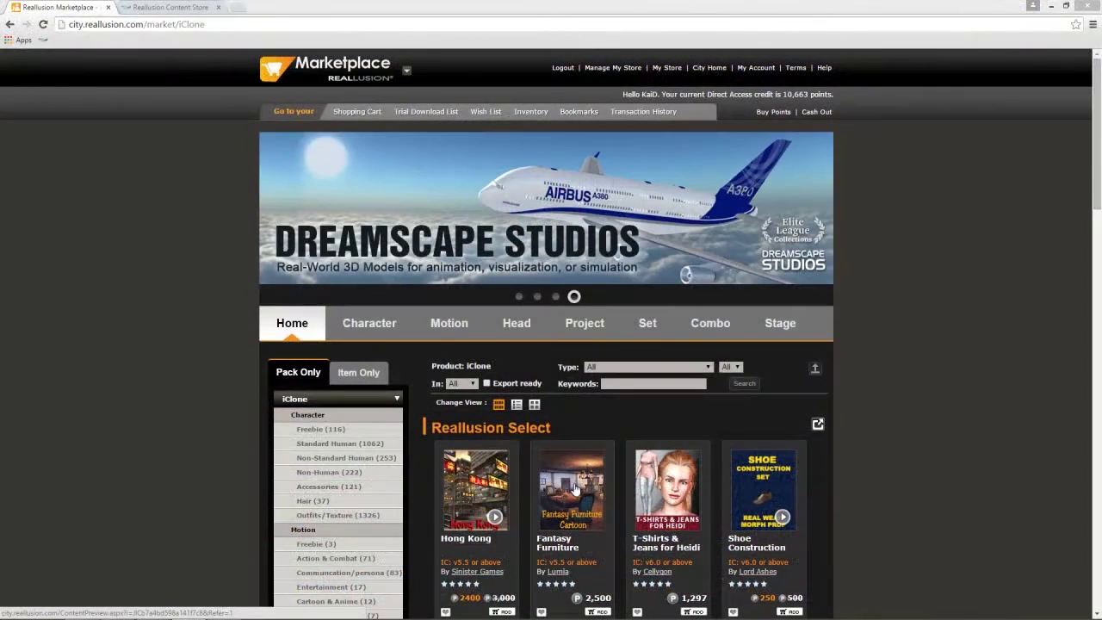
# Switch to the Reallusion Marketplace in the browser, view the Fantasy Furniture Cartoon pack and add it to the shopping cart
pyautogui.click(575, 489)
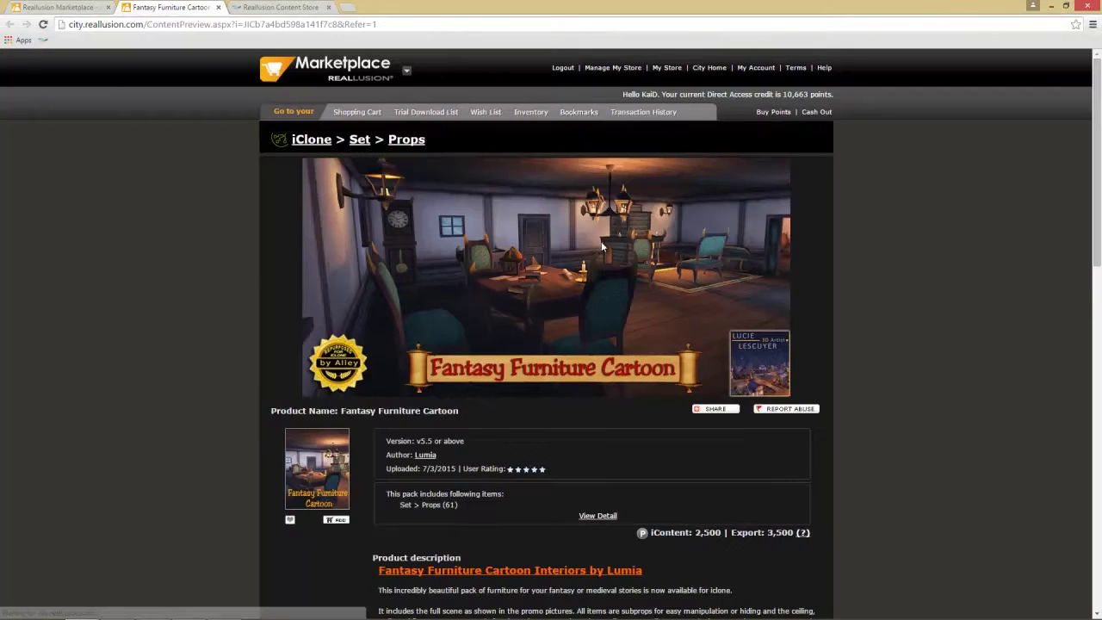
pyautogui.scroll(-2, 876, 251)
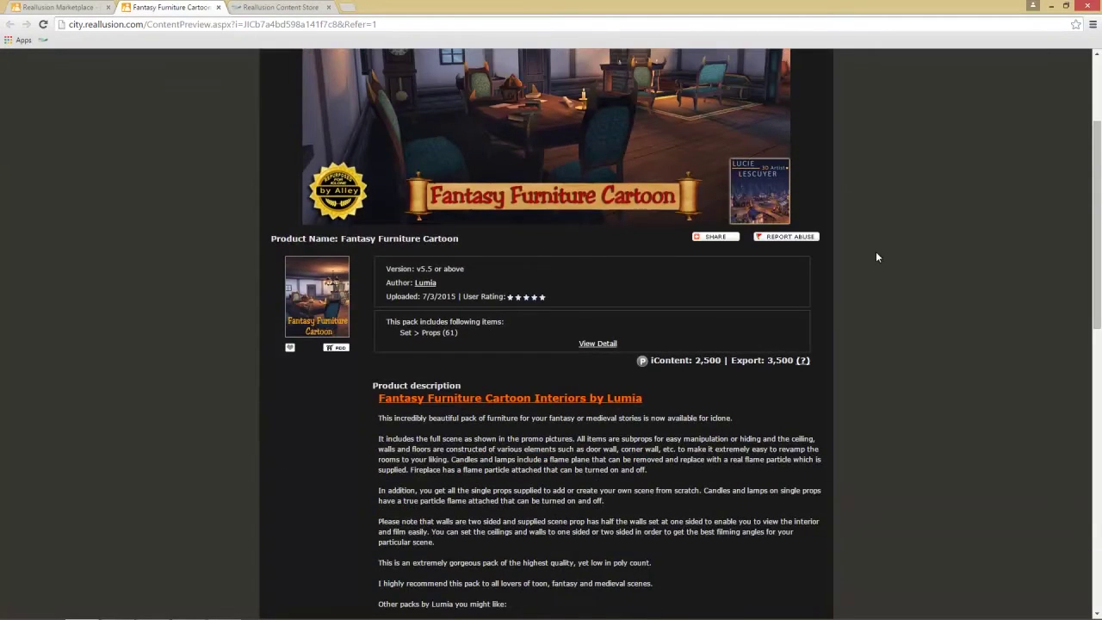
pyautogui.scroll(1, 878, 257)
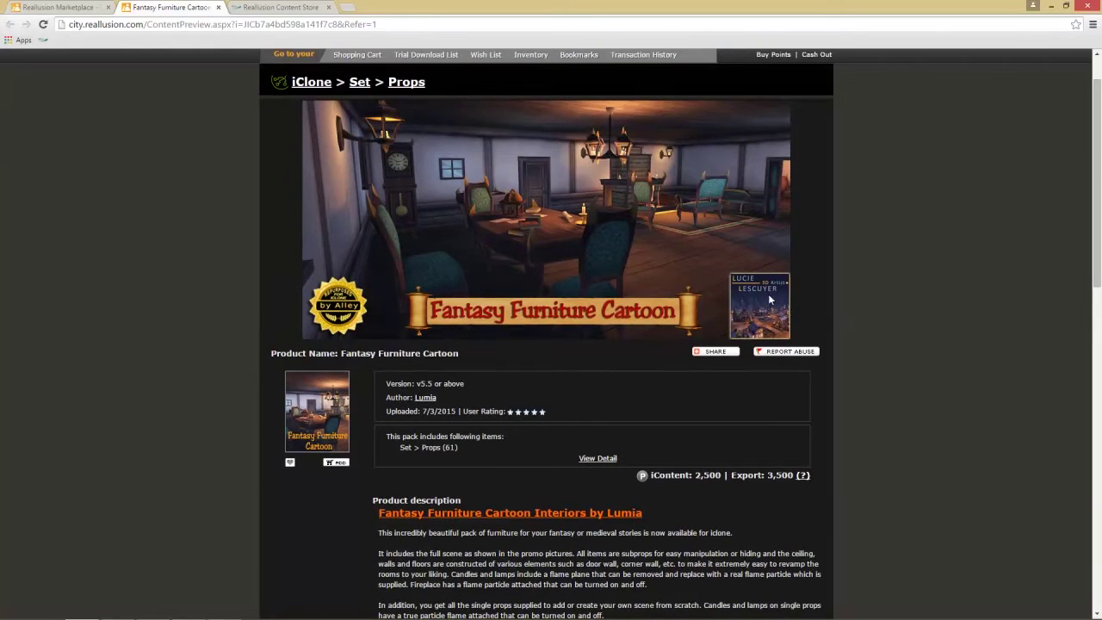
pyautogui.click(343, 466)
pyautogui.click(331, 471)
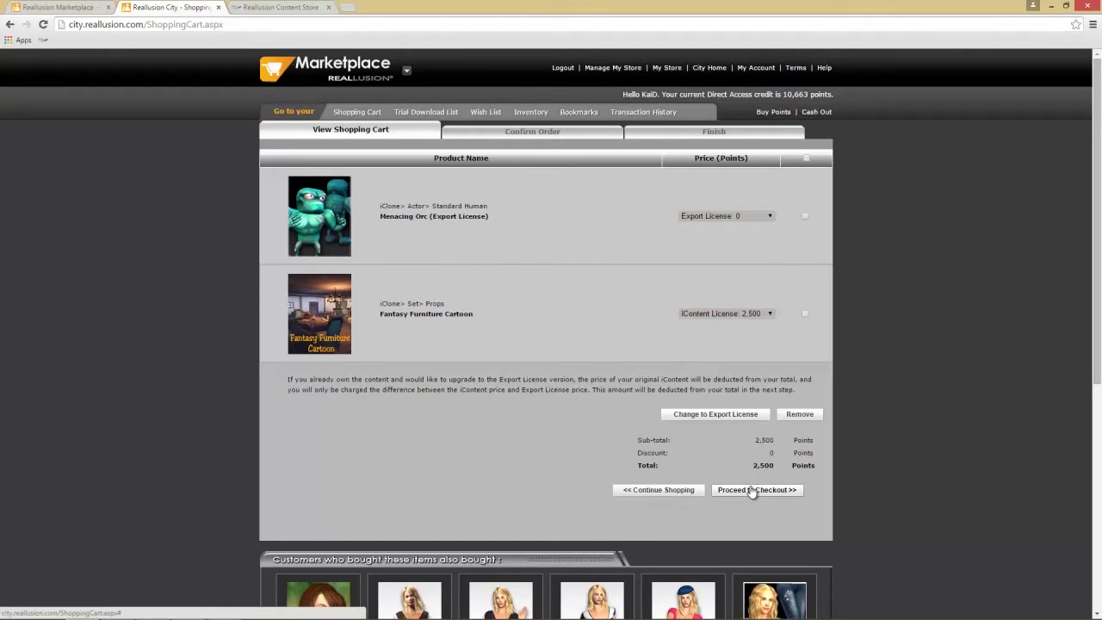
# Remove the Menacing Orc (Export License) item from the shopping cart, leaving Fantasy Furniture Cartoon in it
pyautogui.click(805, 314)
pyautogui.click(806, 215)
pyautogui.click(805, 313)
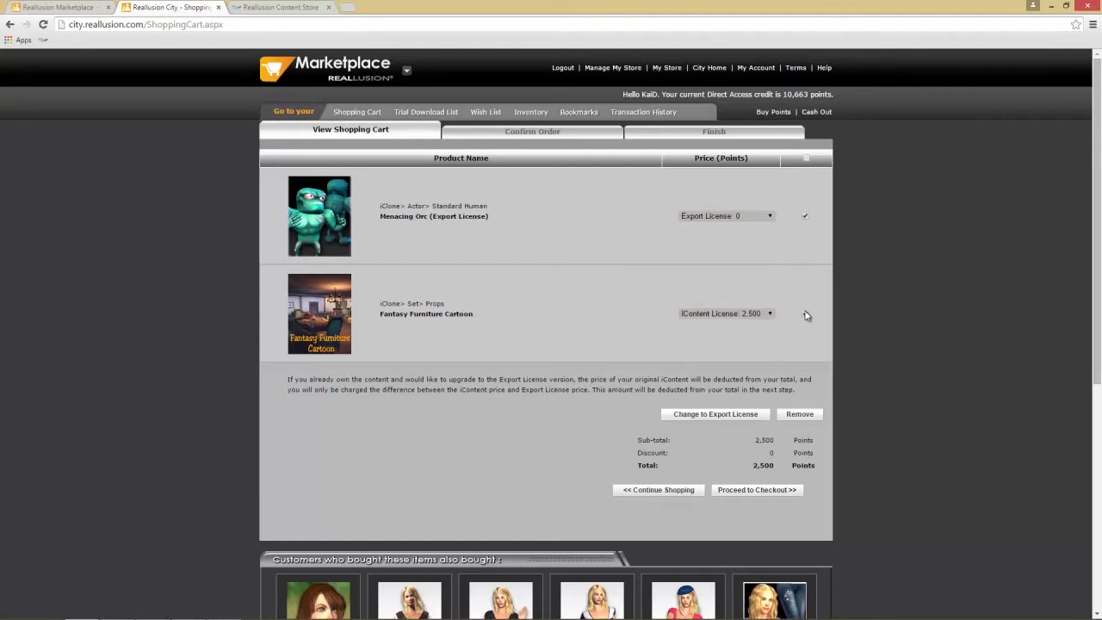
pyautogui.click(808, 415)
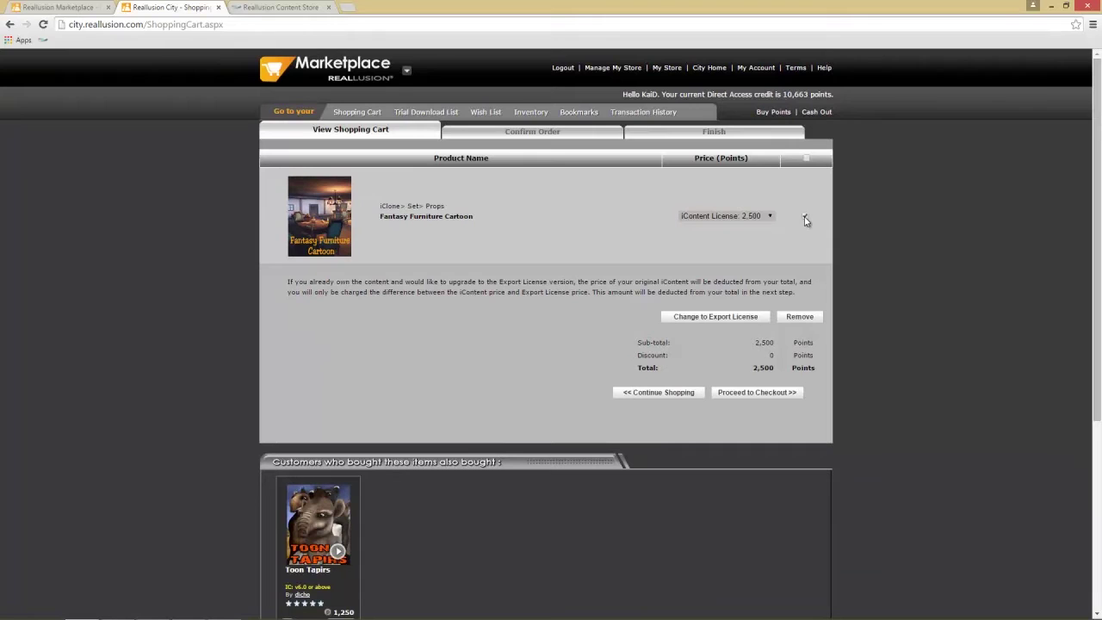
# Complete the purchase of Fantasy Furniture Cartoon and download and install the pack's content
pyautogui.click(755, 394)
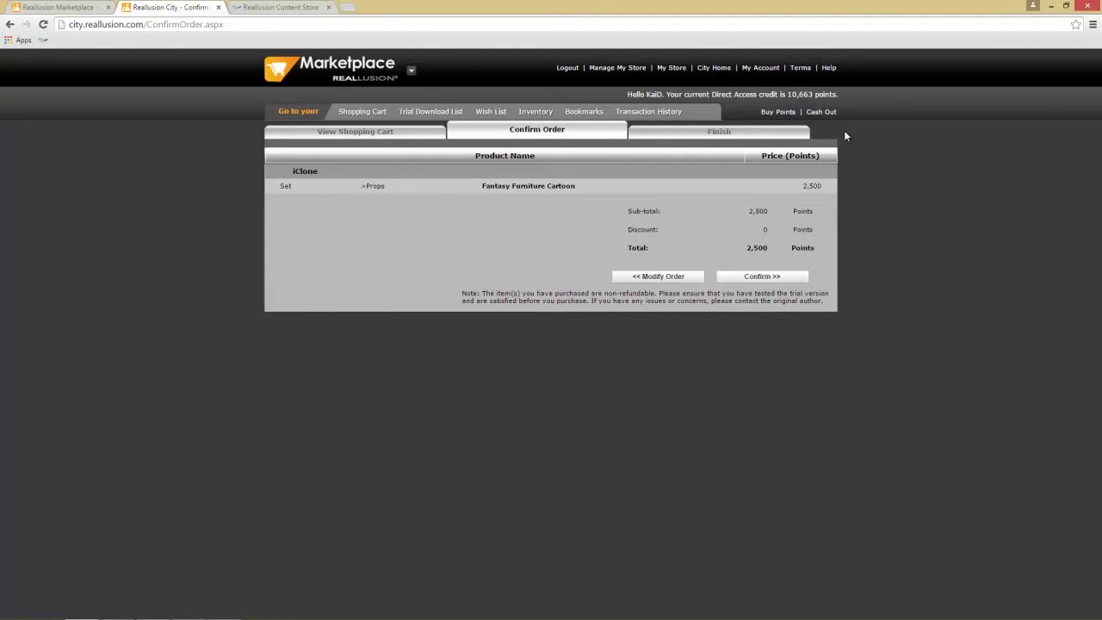
pyautogui.click(774, 279)
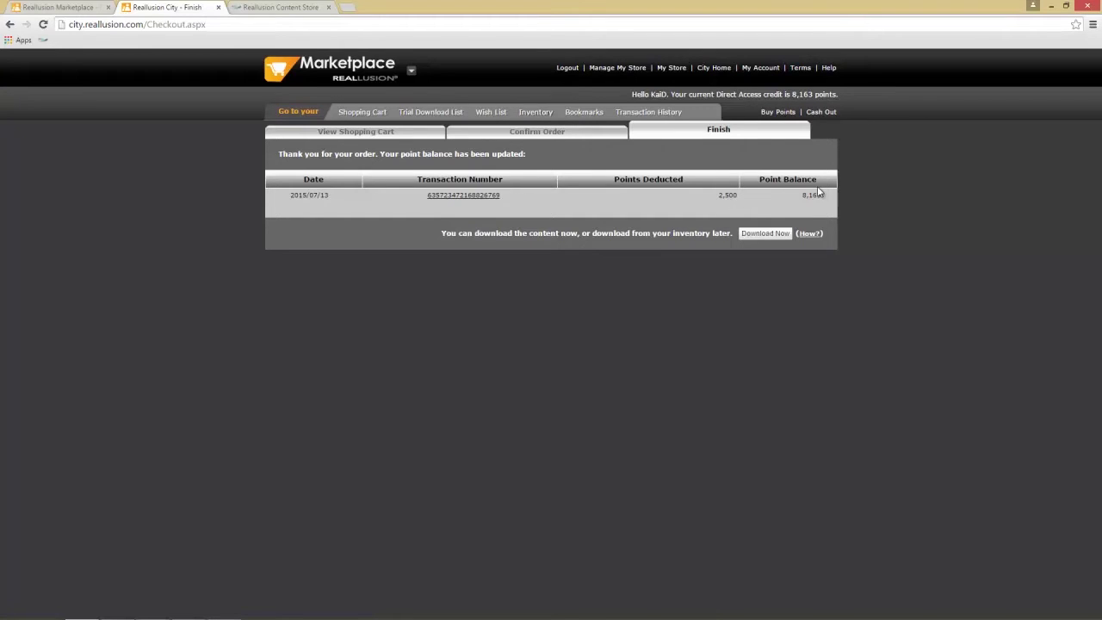
pyautogui.click(764, 235)
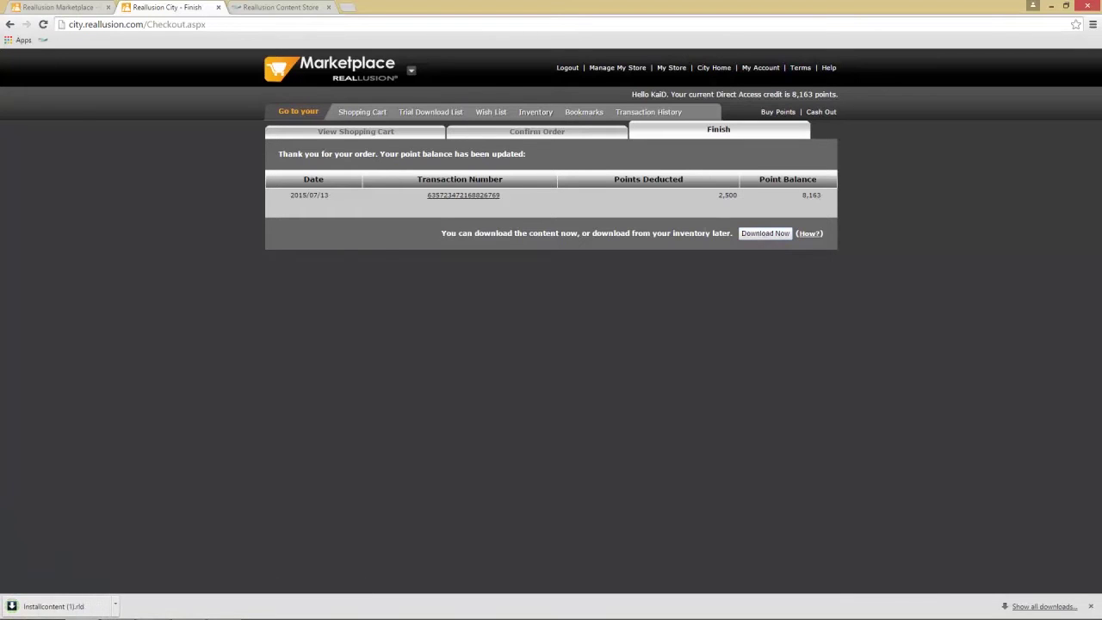
pyautogui.click(76, 606)
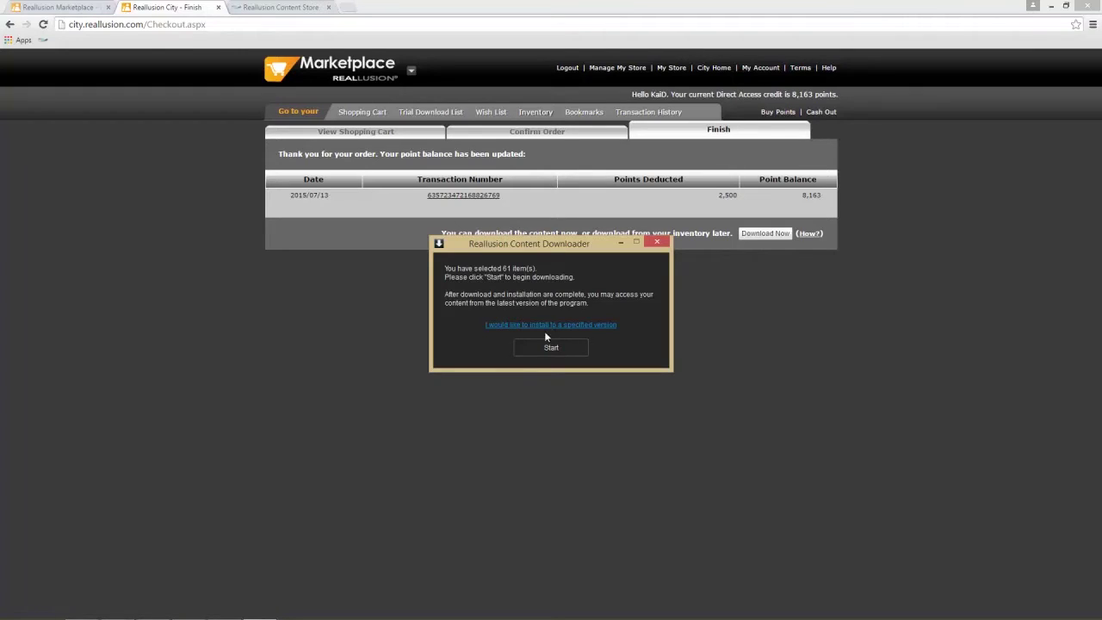
pyautogui.click(544, 349)
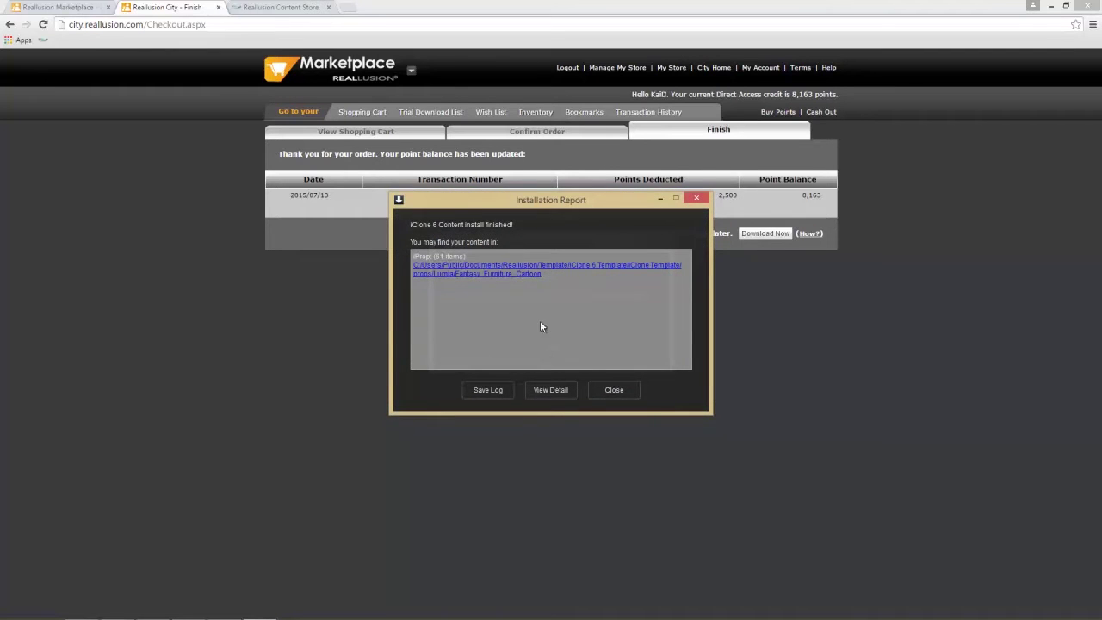
# Look through the installed prop files in the Fantasy_Furniture_Cartoon folder and close the folder and the content downloader
pyautogui.click(527, 265)
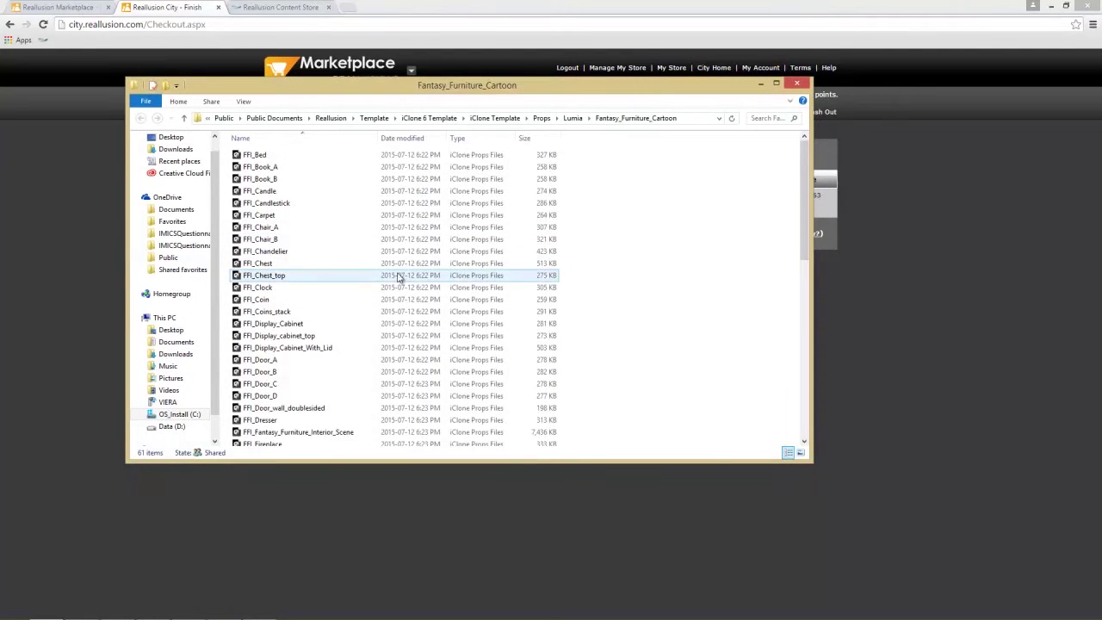
pyautogui.scroll(-6, 385, 302)
pyautogui.click(257, 236)
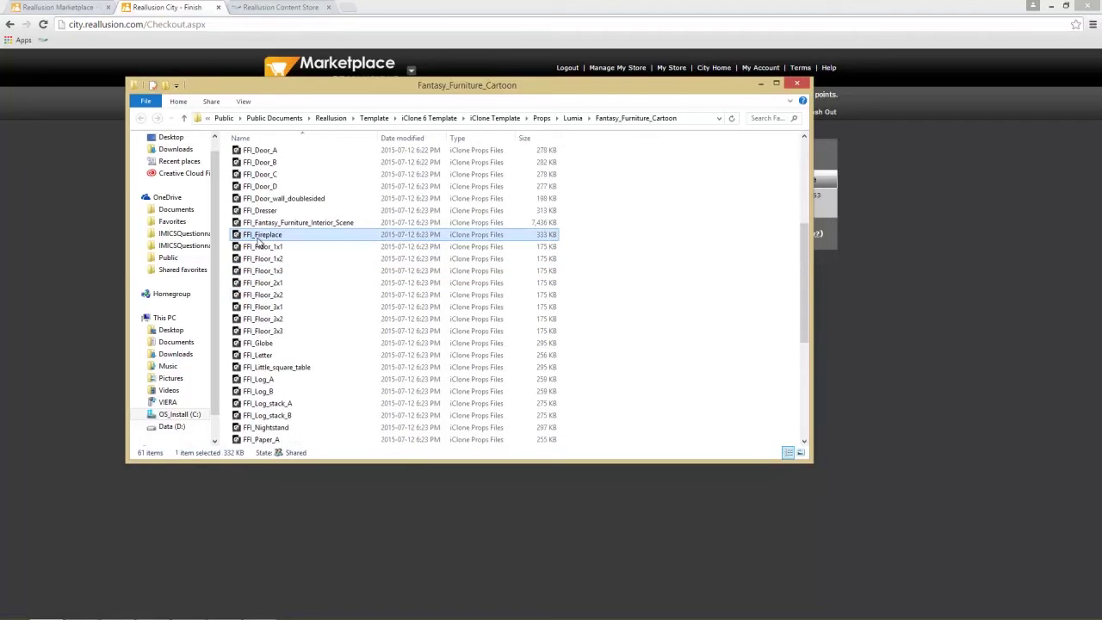
pyautogui.scroll(-6, 320, 307)
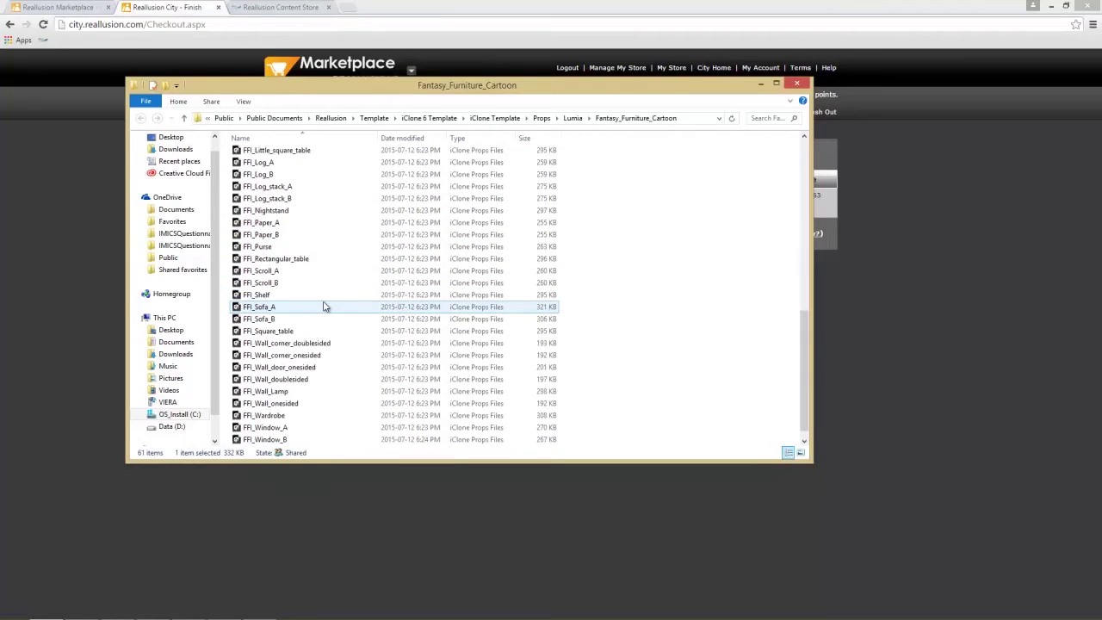
pyautogui.scroll(12, 307, 295)
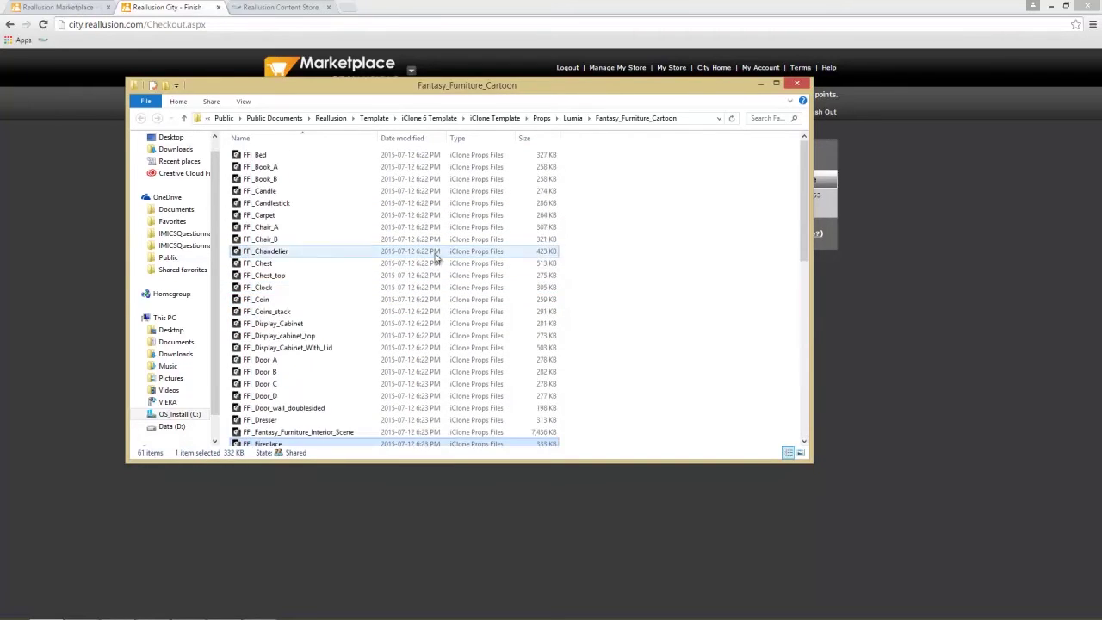
pyautogui.click(797, 84)
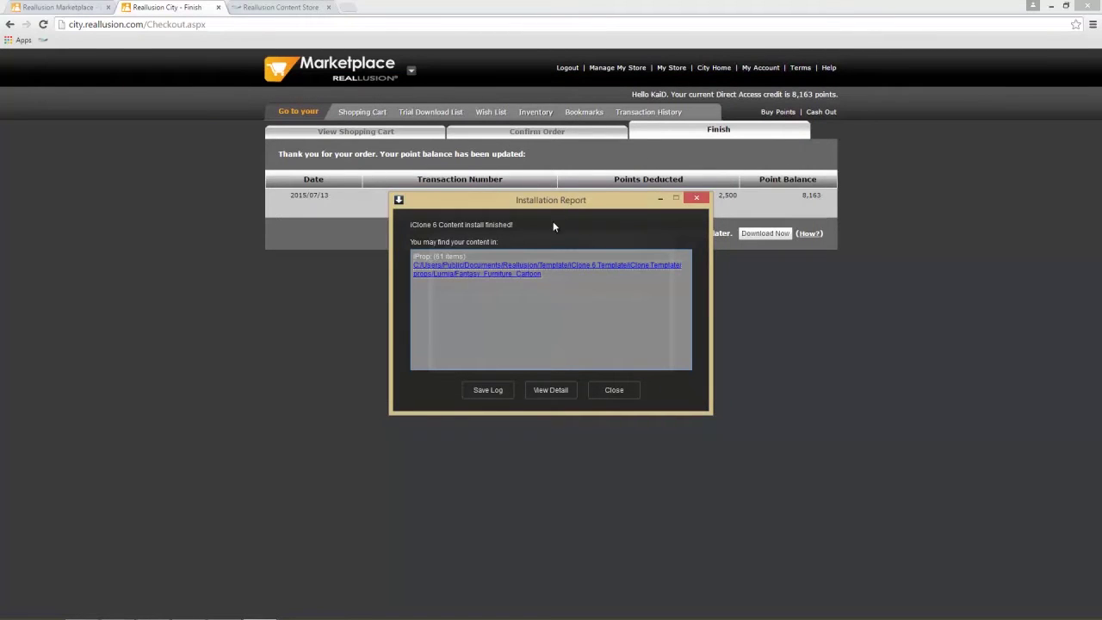
pyautogui.click(613, 392)
pyautogui.click(553, 348)
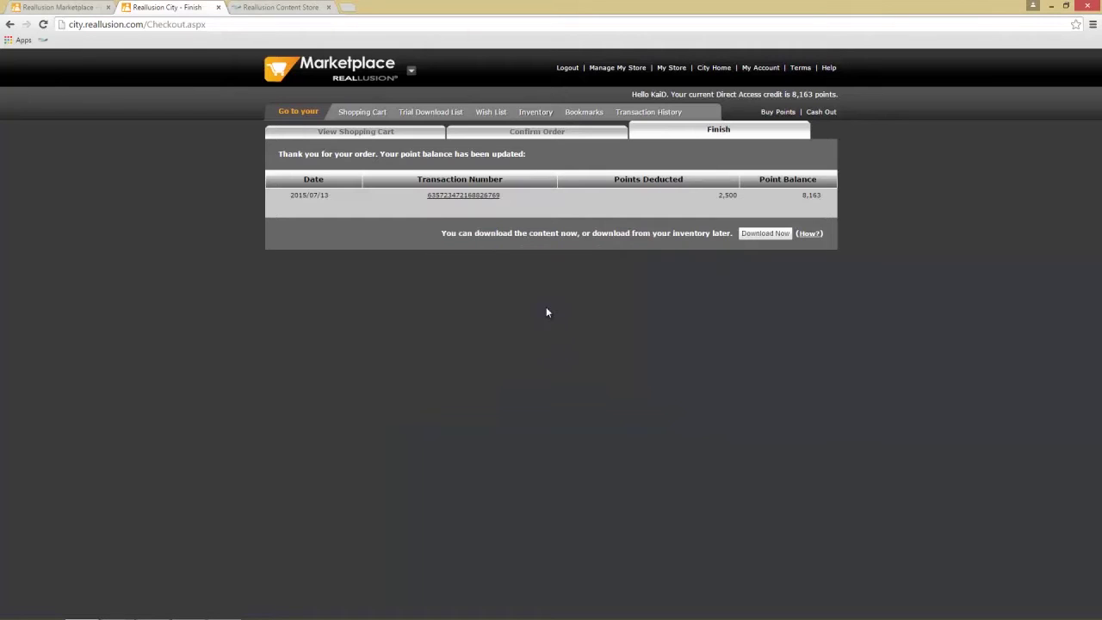
# Review the purchased Fantasy Furniture Cartoon props in the Marketplace inventory
pyautogui.click(535, 112)
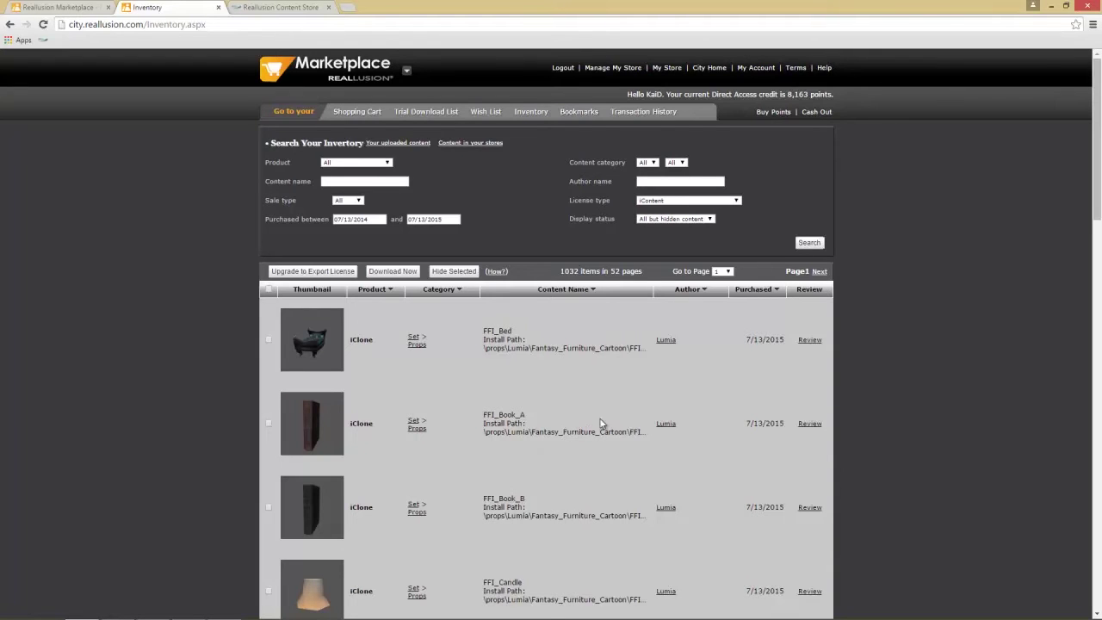
pyautogui.scroll(-3, 582, 423)
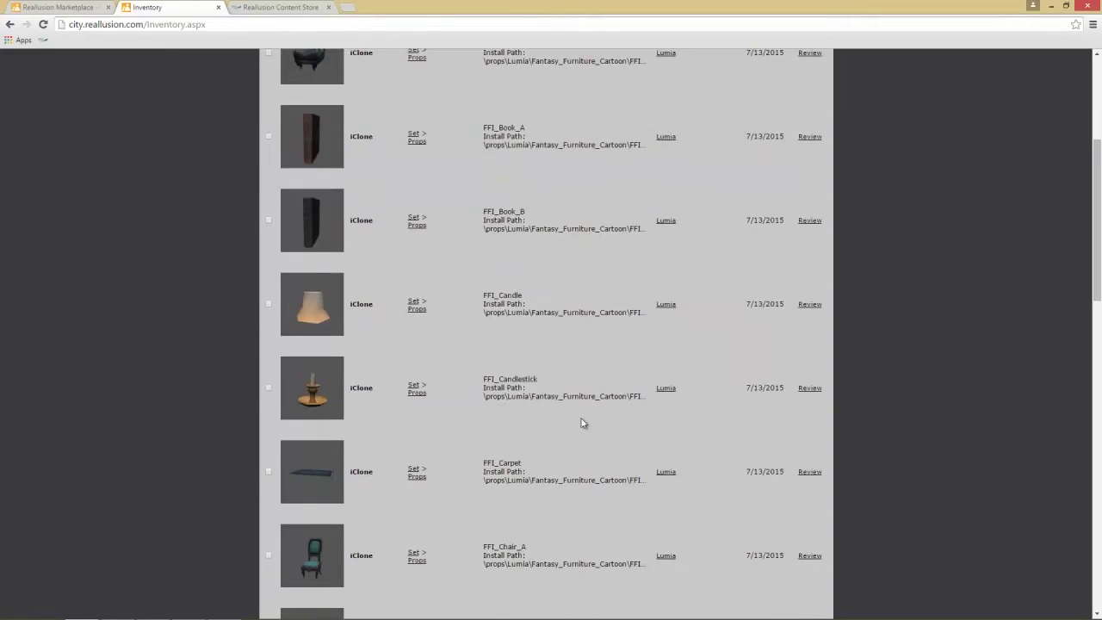
pyautogui.scroll(-10, 582, 423)
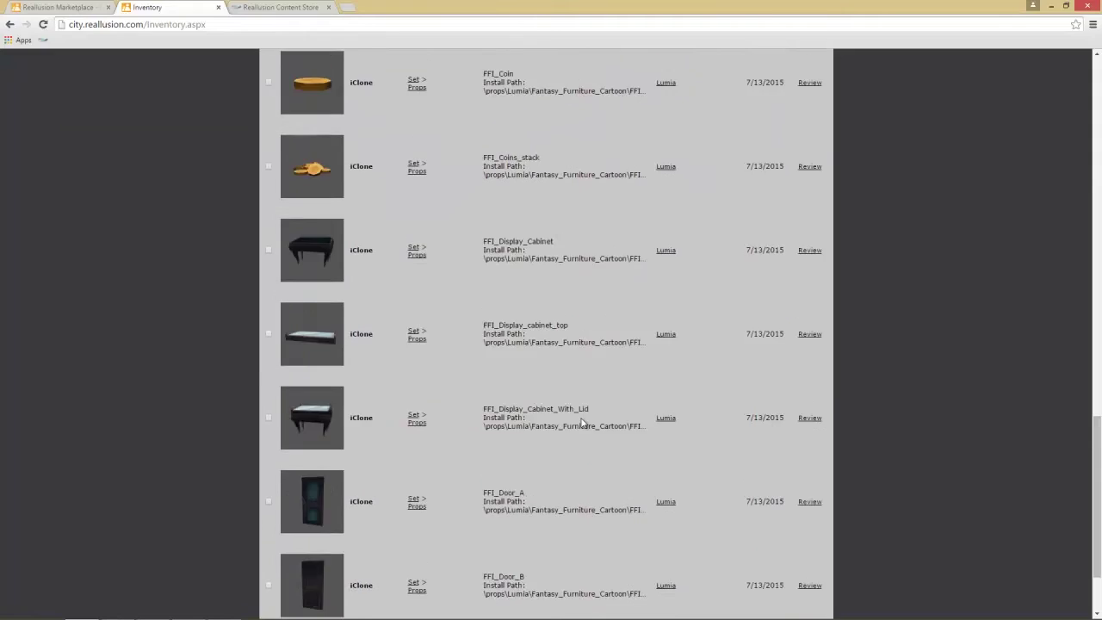
pyautogui.scroll(-2, 582, 423)
pyautogui.scroll(12, 581, 416)
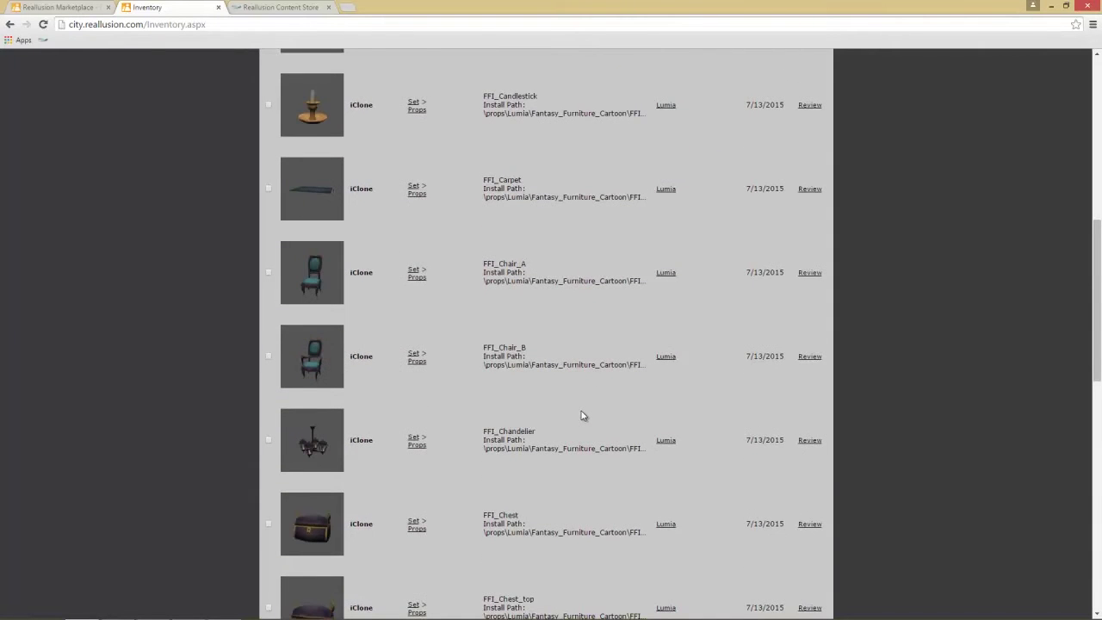
pyautogui.scroll(6, 581, 416)
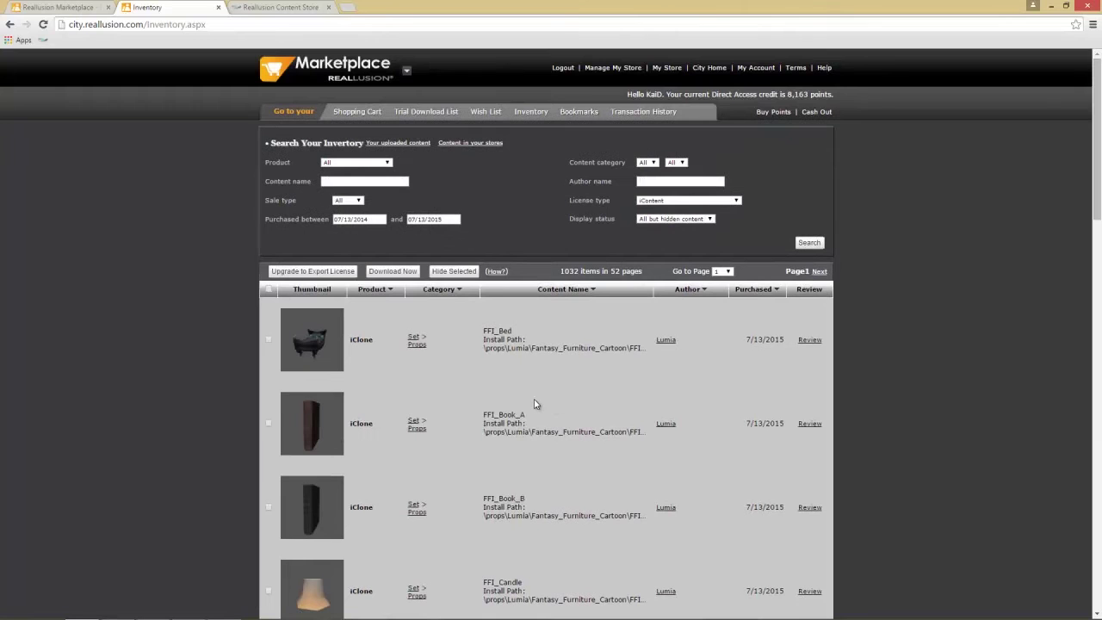
# Switch to iClone 6 and browse the prop templates to Lumia's Fantasy_Furniture_Cartoon folder
pyautogui.hotkey('alt', 'Tab')
pyautogui.hotkey('alt', 'Tab')
pyautogui.hotkey('alt', 'shift', 'Tab')
pyautogui.hotkey('alt', 'shift', 'Tab')
pyautogui.hotkey('alt', 'Tab')
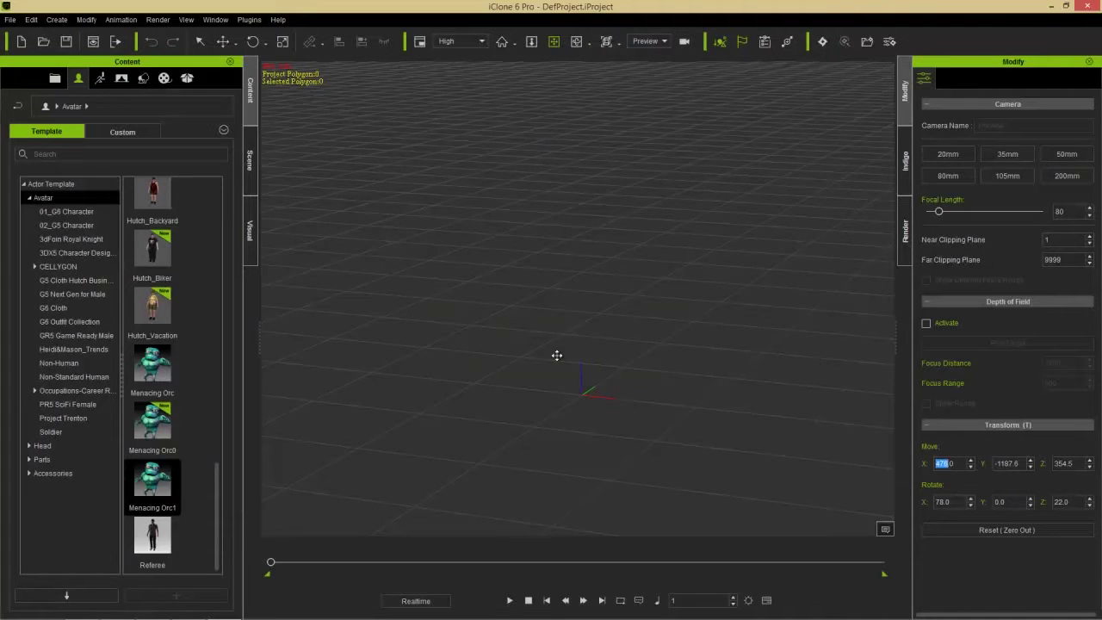
pyautogui.click(144, 78)
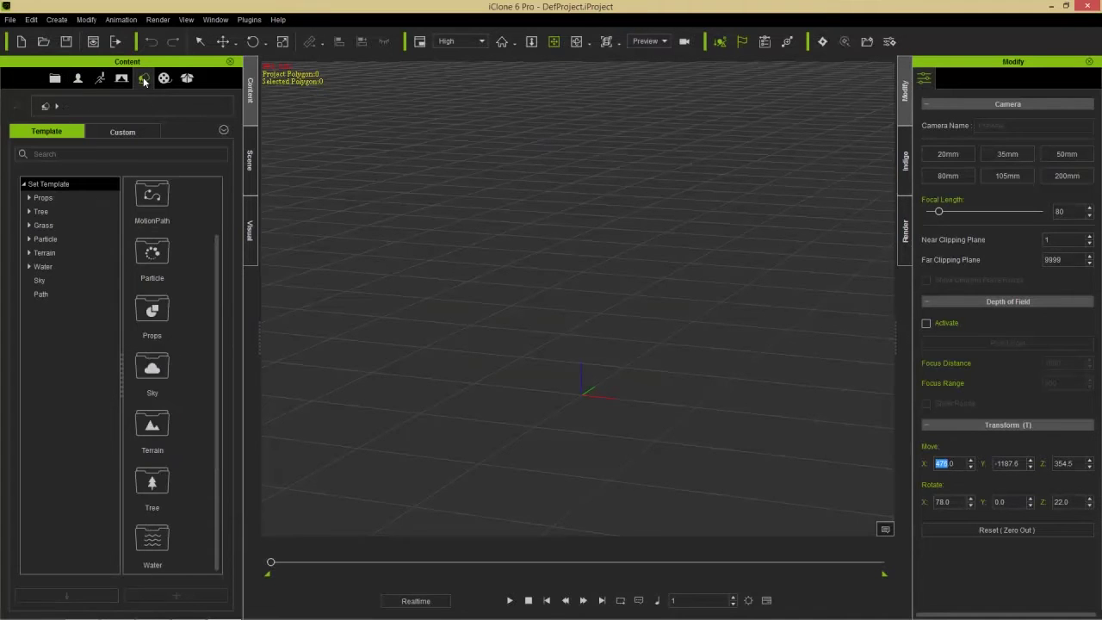
pyautogui.click(58, 198)
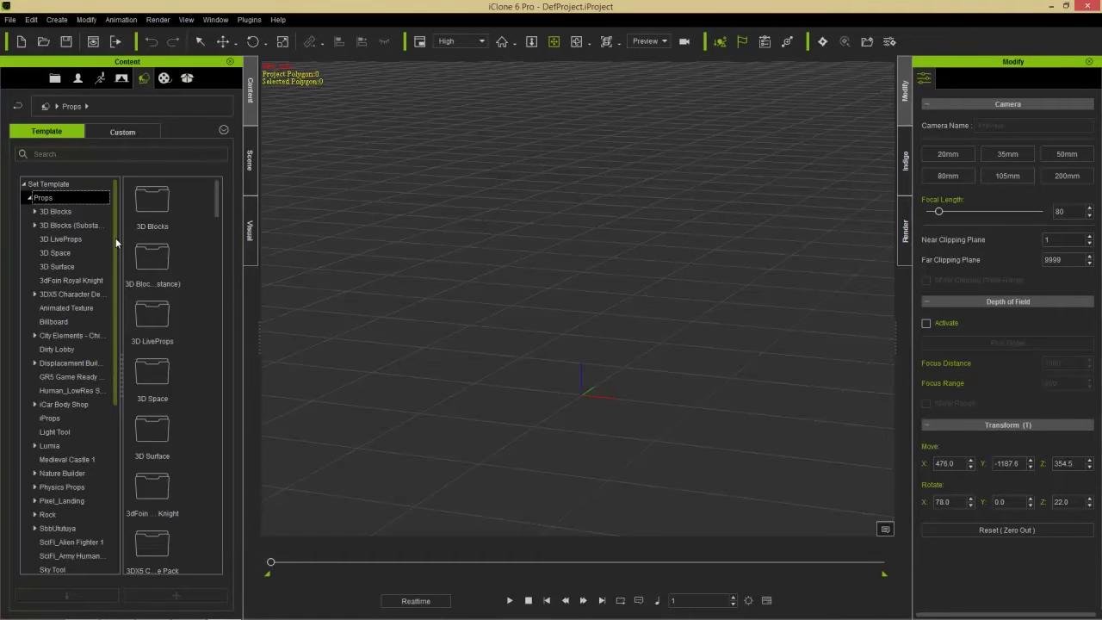
pyautogui.click(50, 446)
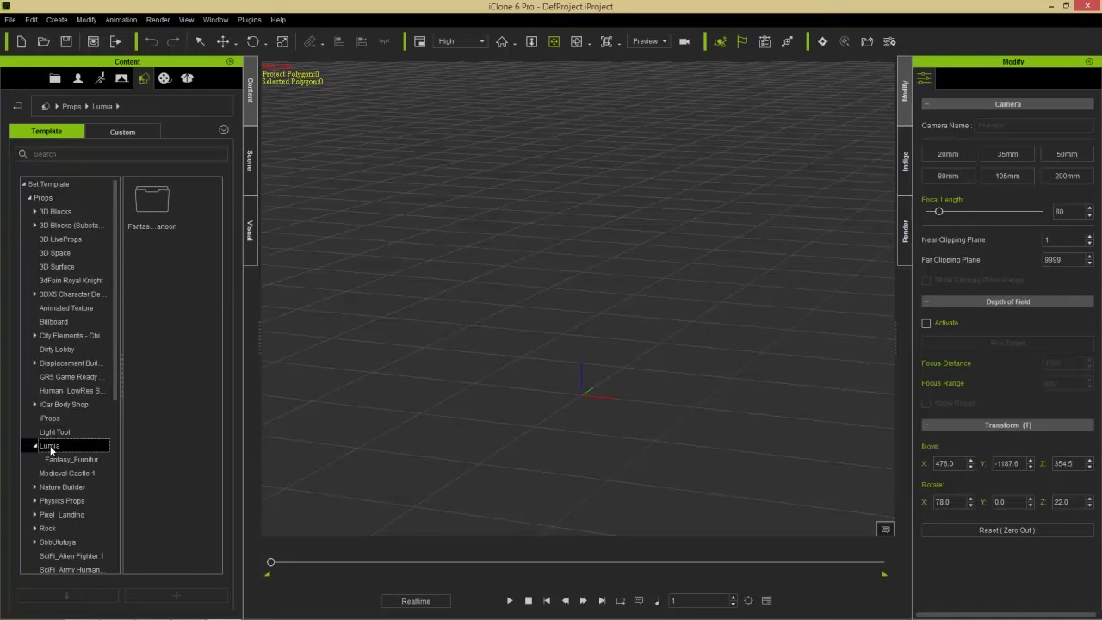
pyautogui.click(70, 460)
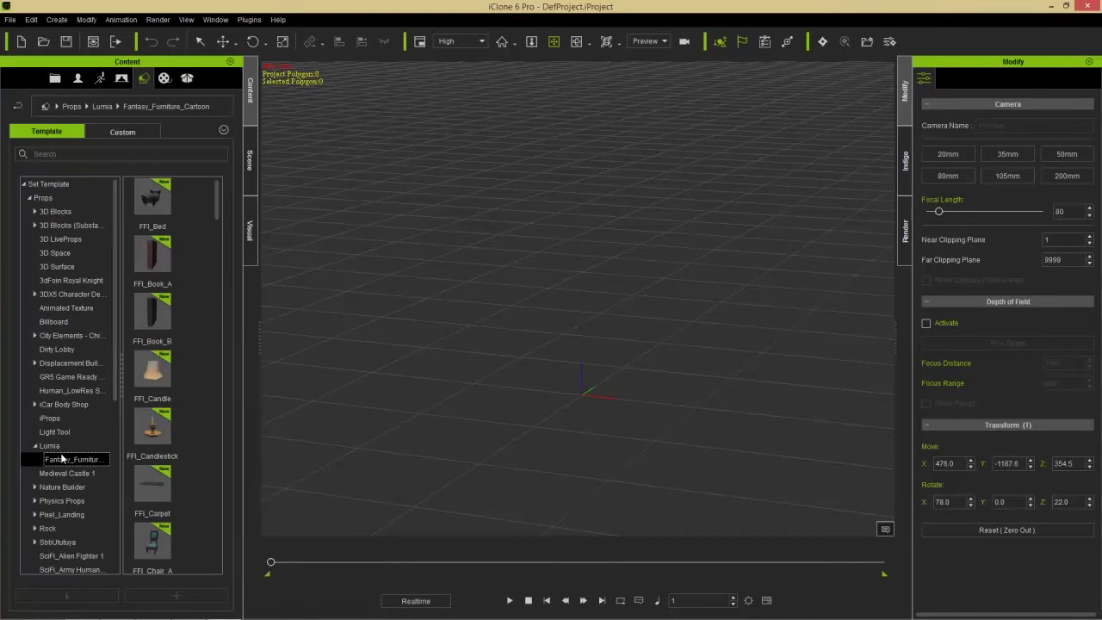
# Load the FFI_Fantasy_Furniture_Interior_Scene prop into the project and view the room's interior
pyautogui.scroll(-3, 215, 236)
pyautogui.moveTo(215, 241); pyautogui.dragTo(216, 361)
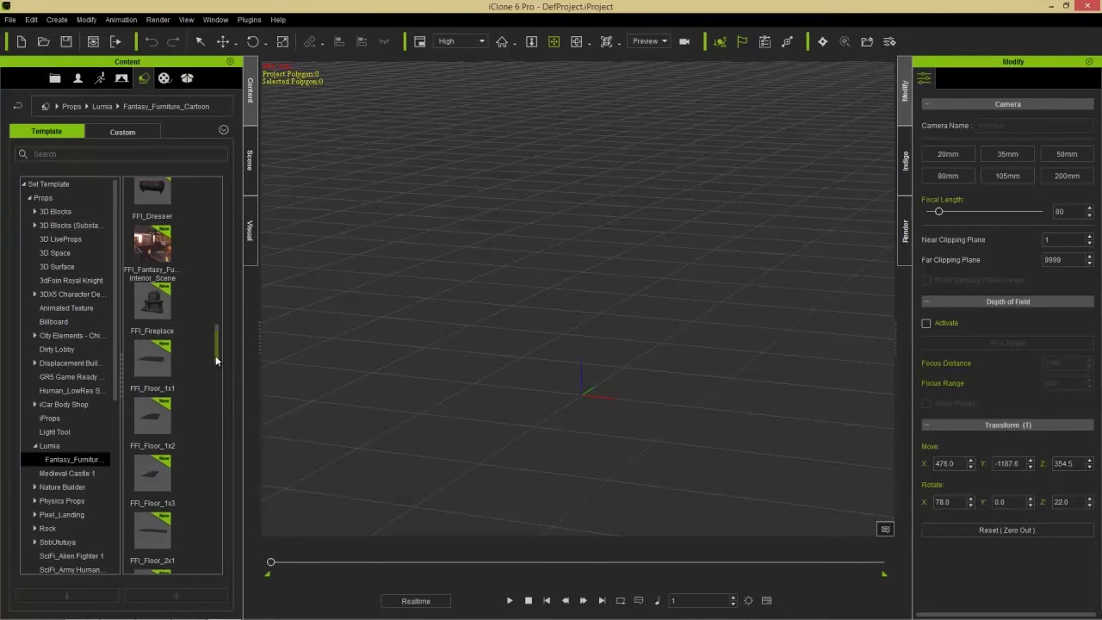
pyautogui.doubleClick(154, 247)
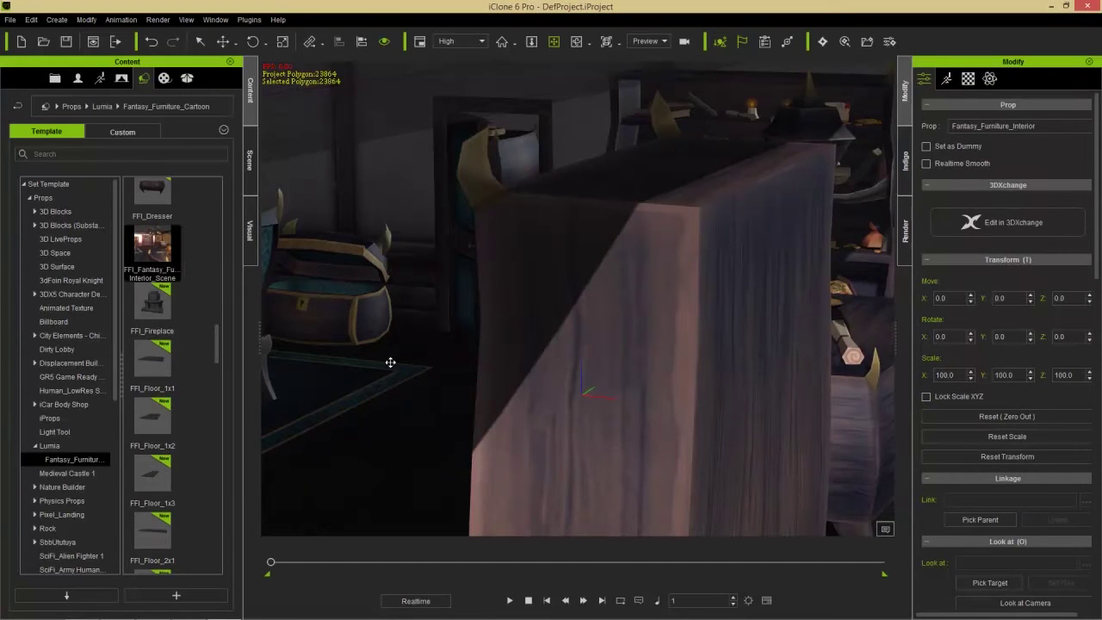
pyautogui.scroll(-5, 674, 291)
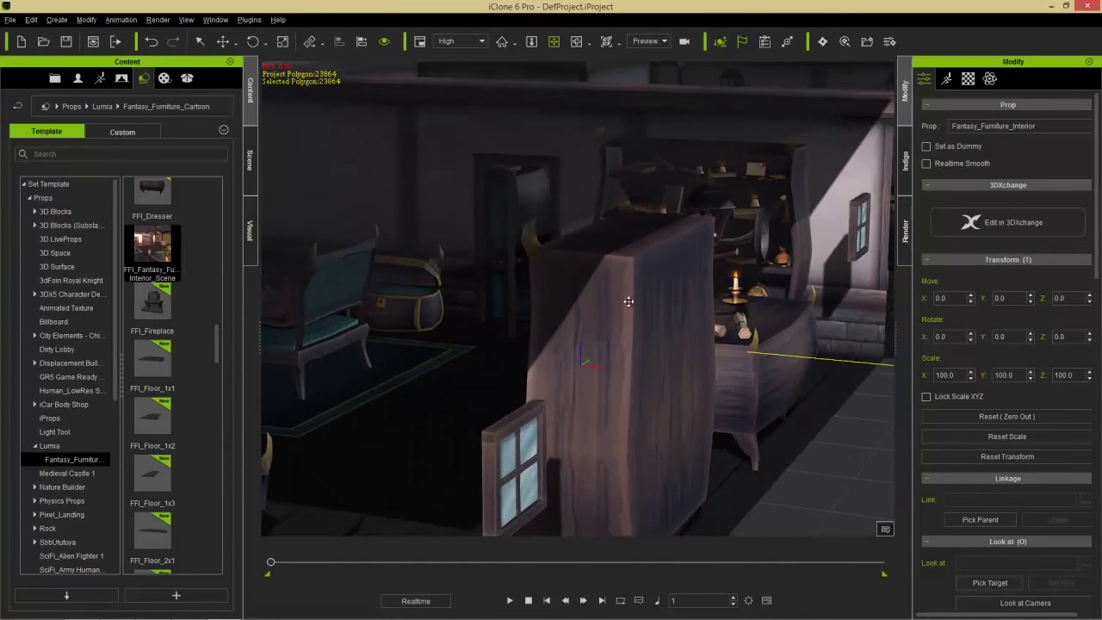
pyautogui.moveTo(613, 405); pyautogui.dragTo(592, 207)
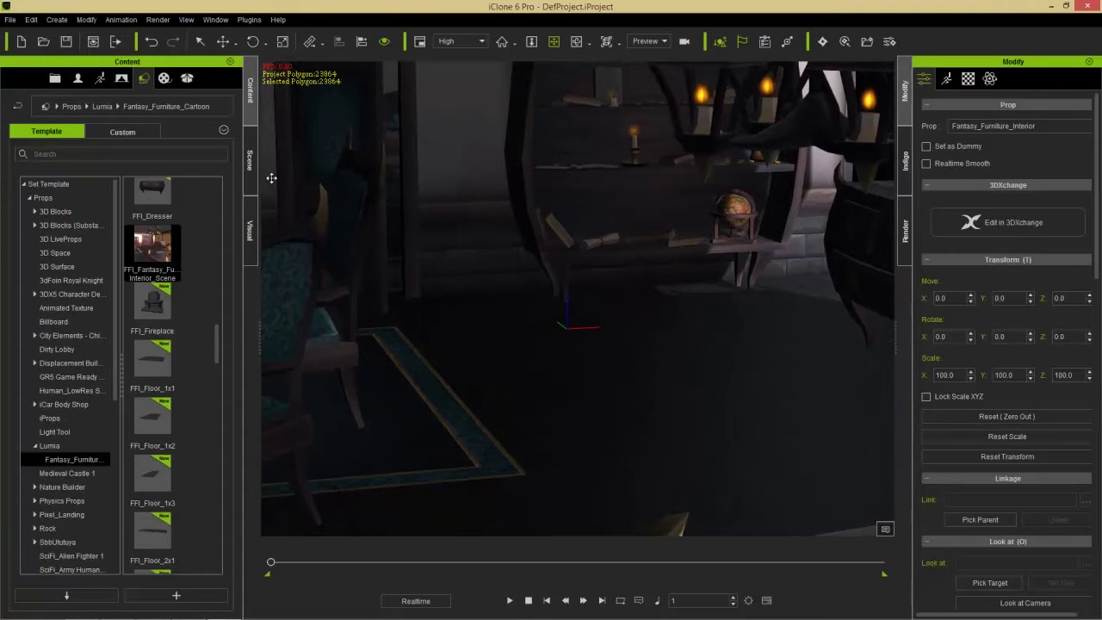
# Show the list of scene objects with a wider Name column, expand the Fantasy_Furniture_Interior prop and select its Display_cabinet
pyautogui.click(249, 160)
pyautogui.moveTo(66, 104); pyautogui.dragTo(129, 104)
pyautogui.click(25, 130)
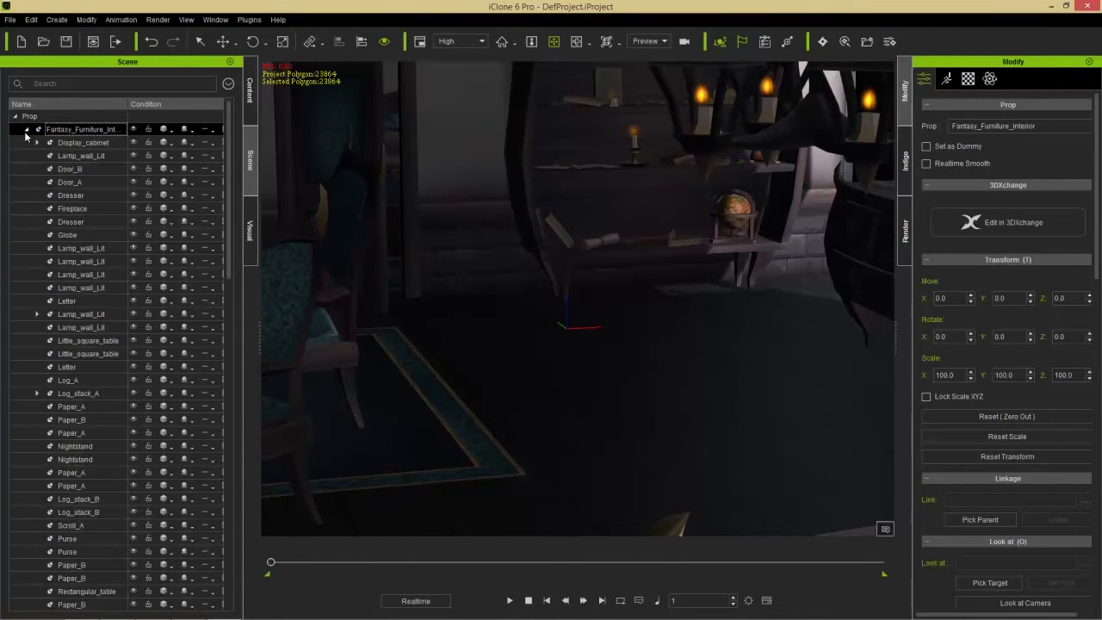
pyautogui.click(82, 143)
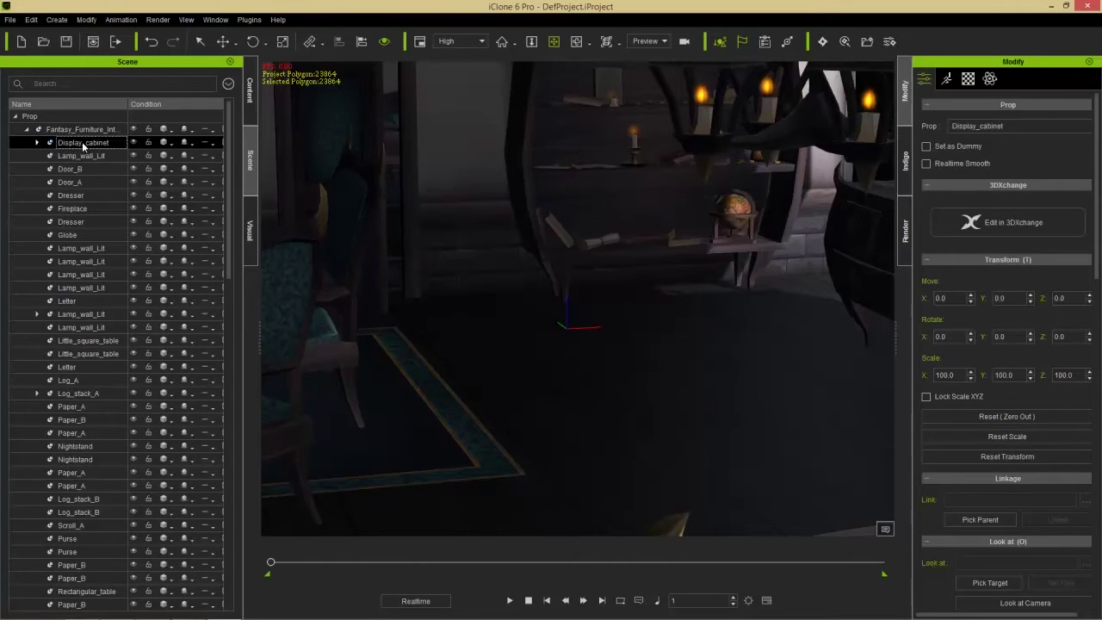
# Select every sub-prop of Fantasy_Furniture_Interior, from Display_cabinet through the last Lamp_wall_Lit
pyautogui.moveTo(225, 143); pyautogui.dragTo(231, 482)
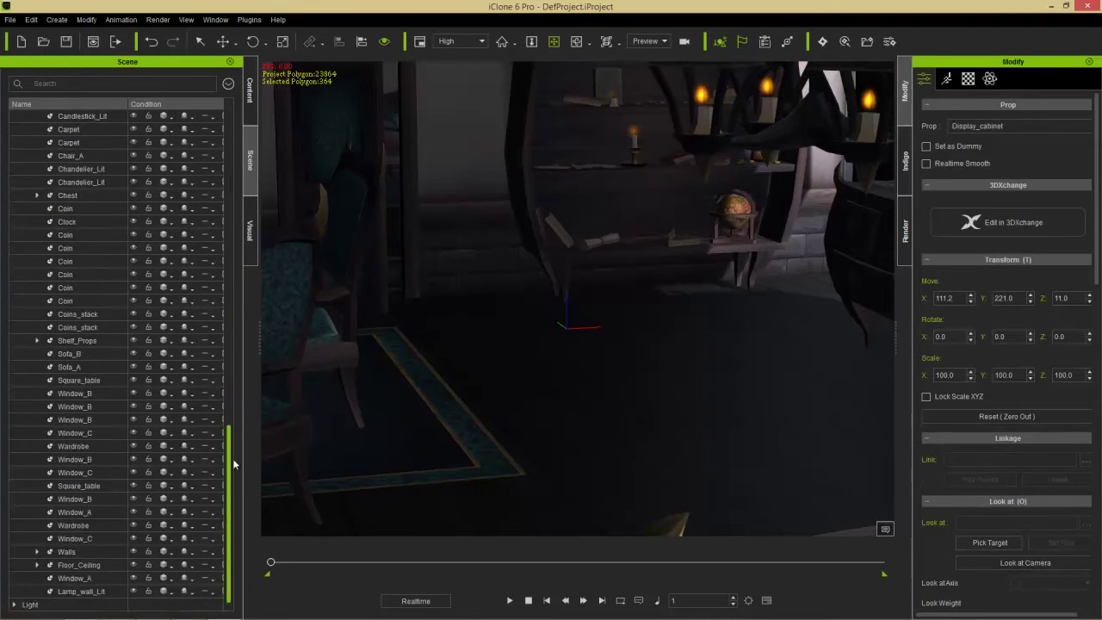
pyautogui.keyDown('shift'); pyautogui.click(103, 580); pyautogui.keyUp('shift')
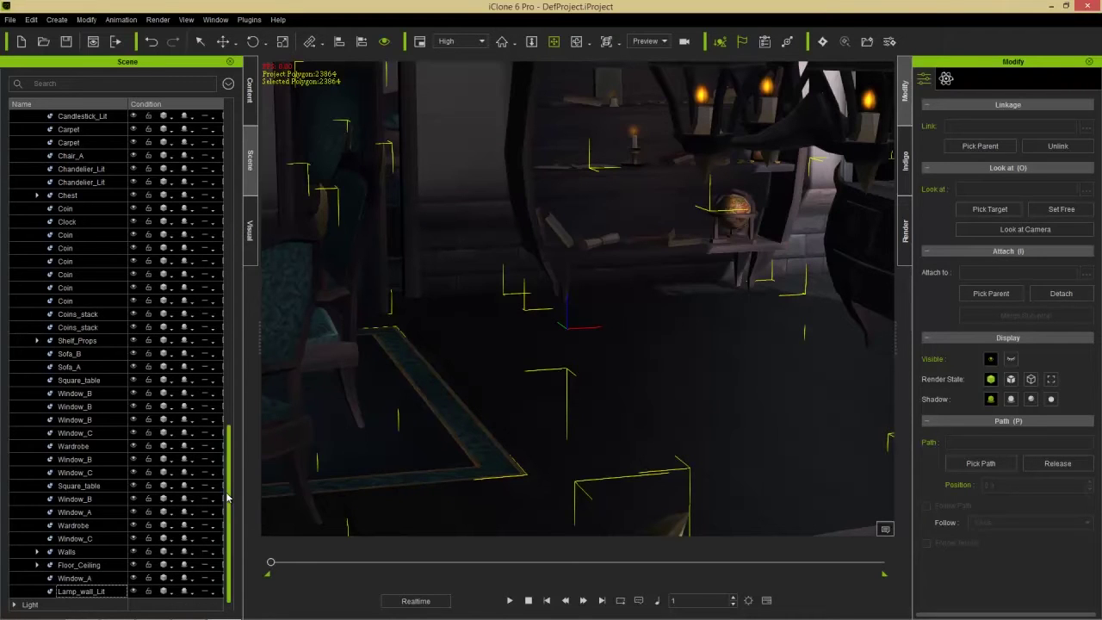
# Collapse the Fantasy_Furniture_Interior prop, select only this parent prop and open it for editing in 3DXchange
pyautogui.moveTo(230, 508); pyautogui.dragTo(230, 193)
pyautogui.click(27, 129)
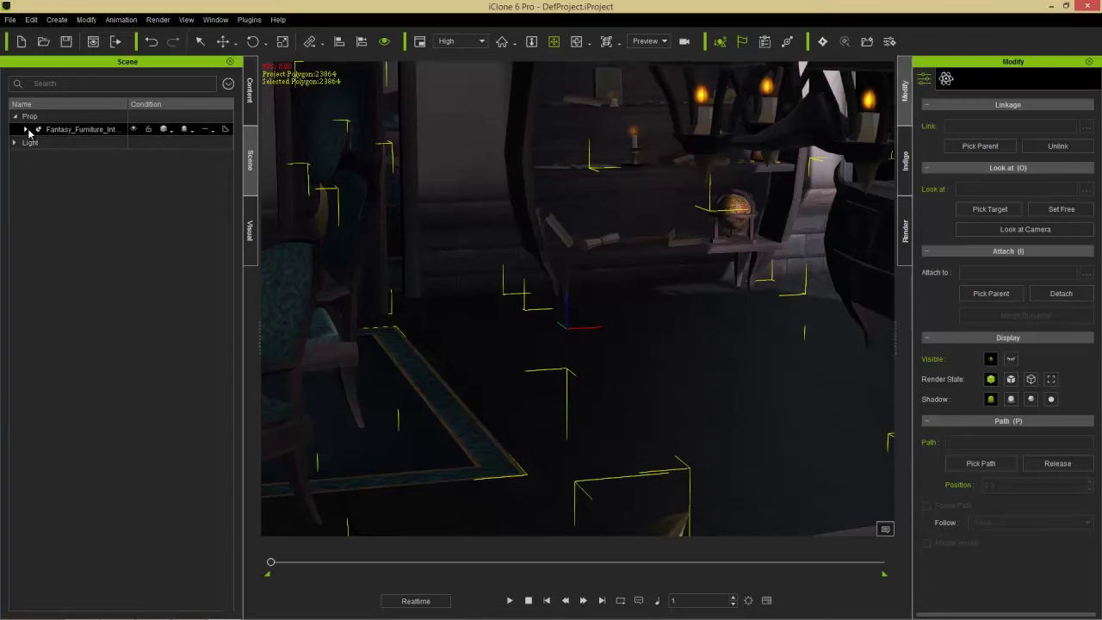
pyautogui.click(82, 129)
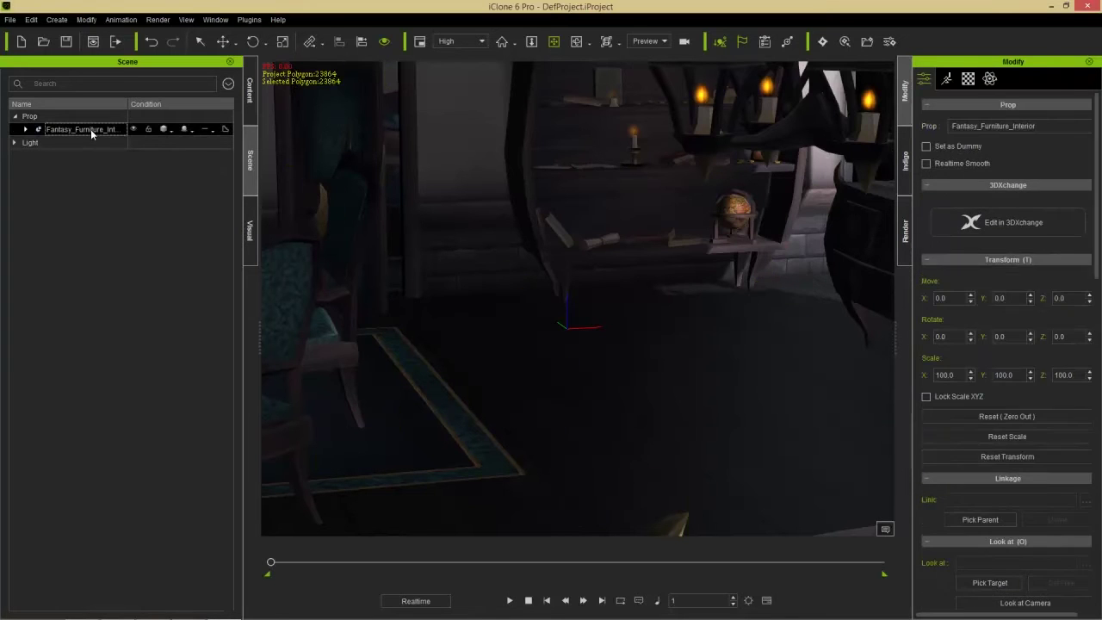
pyautogui.click(1015, 224)
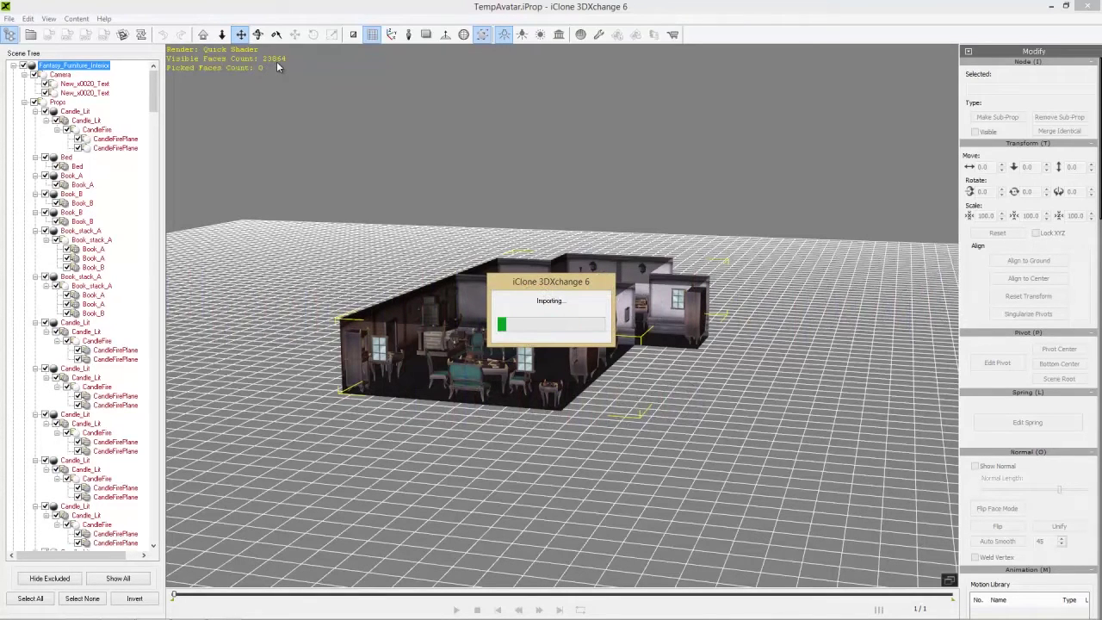
# Examine the furnished rooms of the imported interior up close and as a whole in 3DXchange
pyautogui.scroll(5, 445, 370)
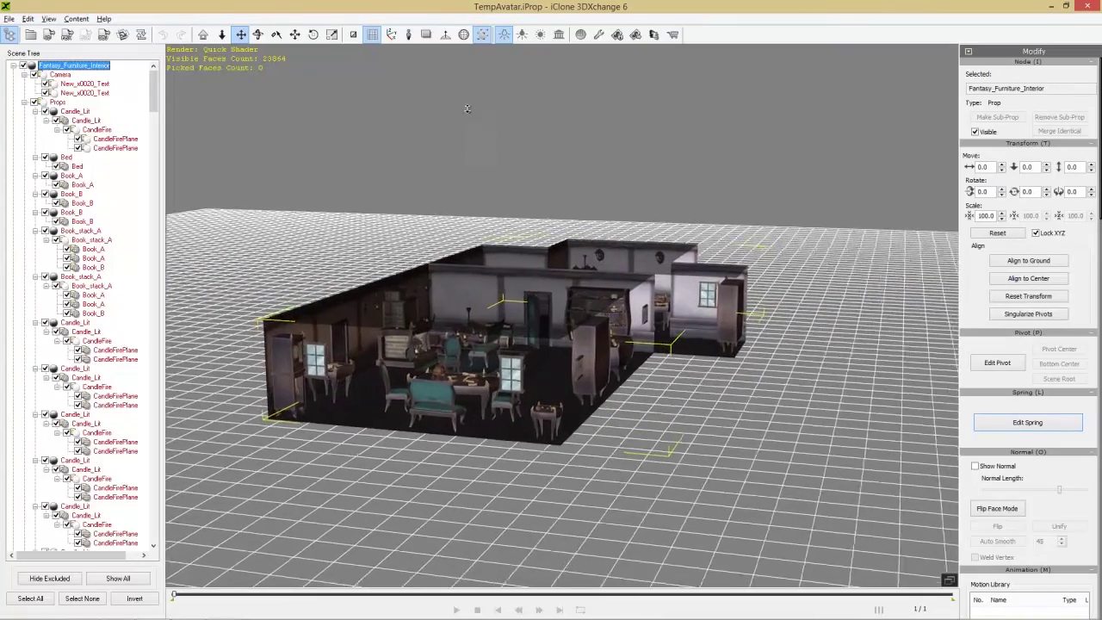
pyautogui.scroll(8, 637, 458)
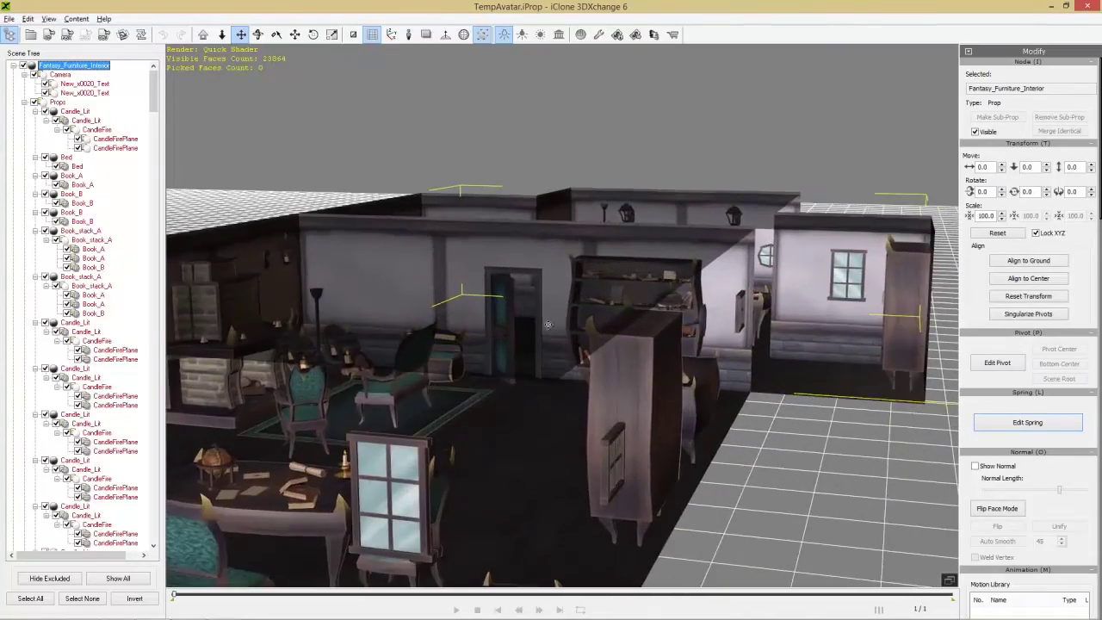
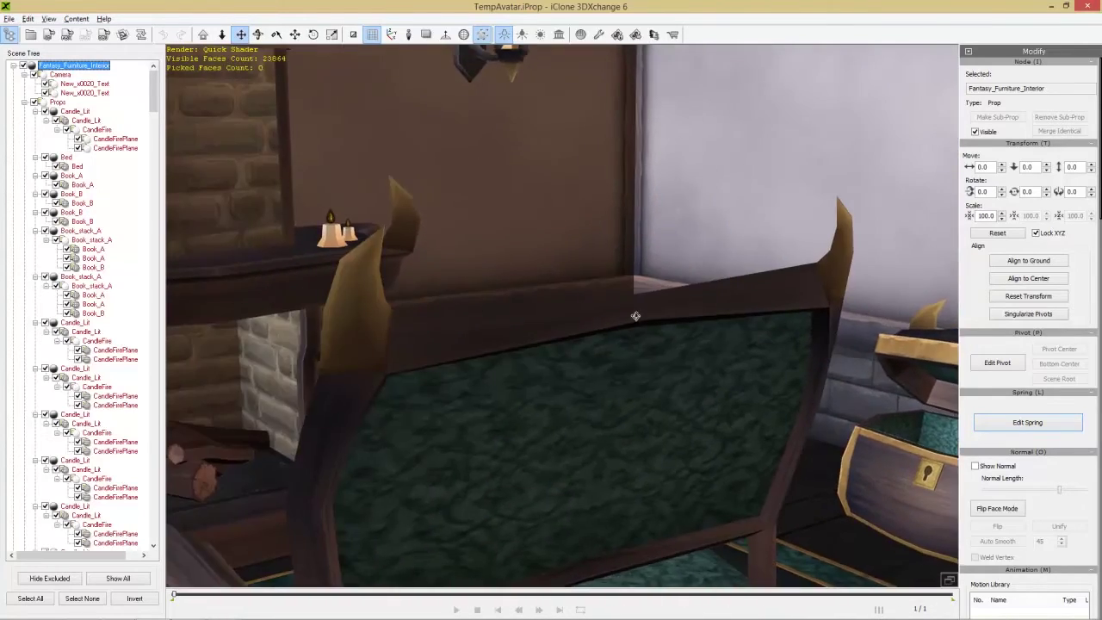
pyautogui.moveTo(634, 316); pyautogui.dragTo(1, 481)
pyautogui.moveTo(532, 437); pyautogui.dragTo(344, 233)
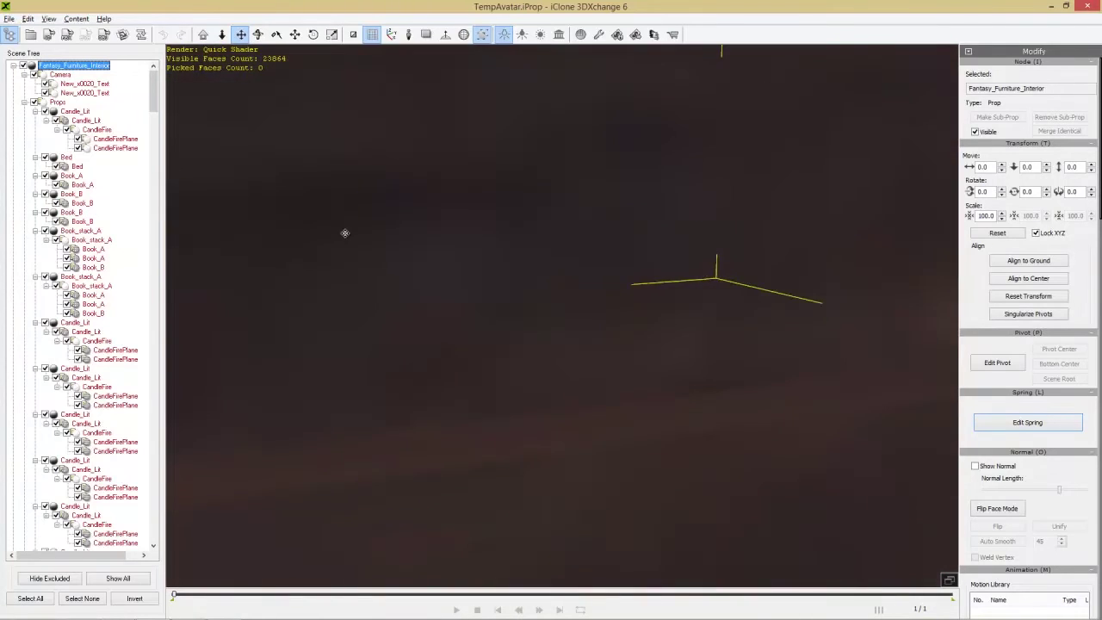
pyautogui.moveTo(468, 428); pyautogui.dragTo(236, 320)
pyautogui.moveTo(597, 180); pyautogui.dragTo(617, 296)
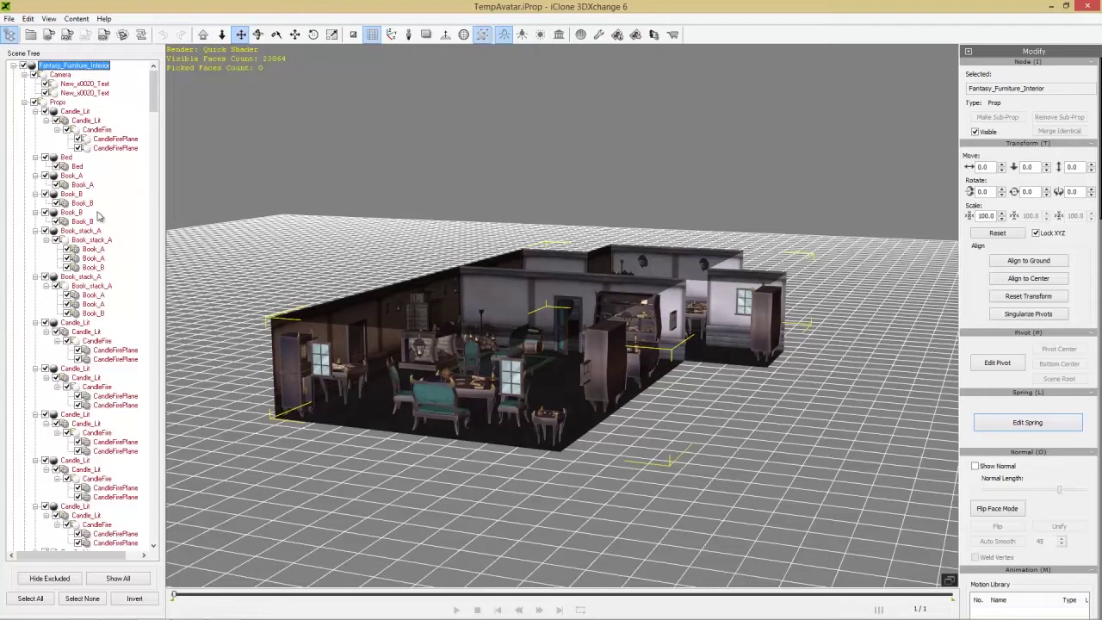
# Try to export the interior prop and take its FFI_Fantasy_Furniture_Interior_Scene export license through the Marketplace cart to checkout
pyautogui.click(66, 34)
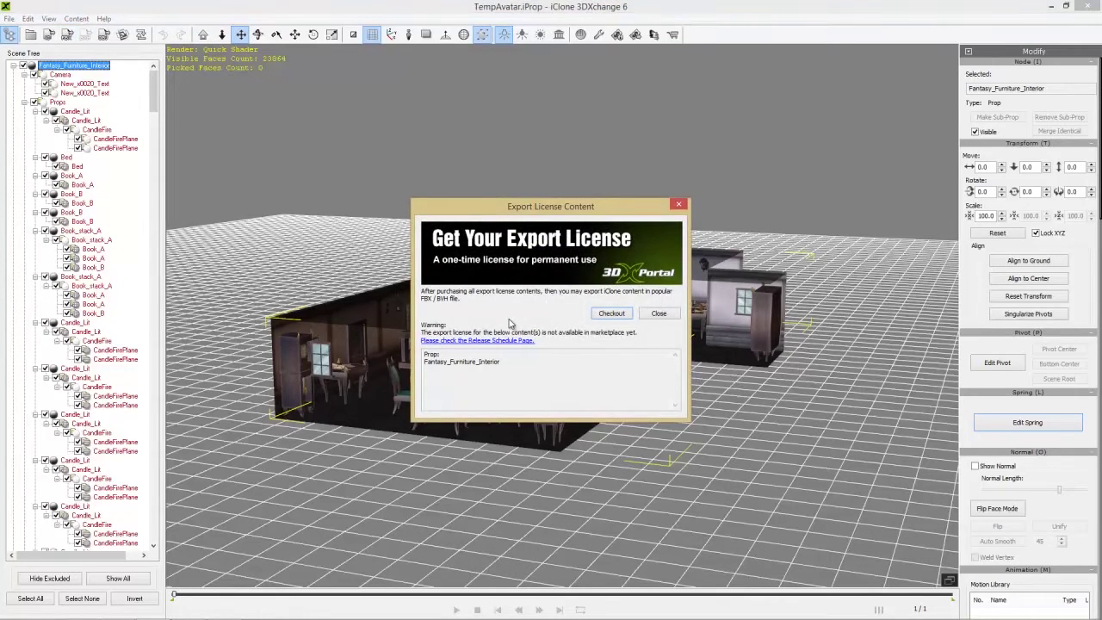
pyautogui.click(620, 314)
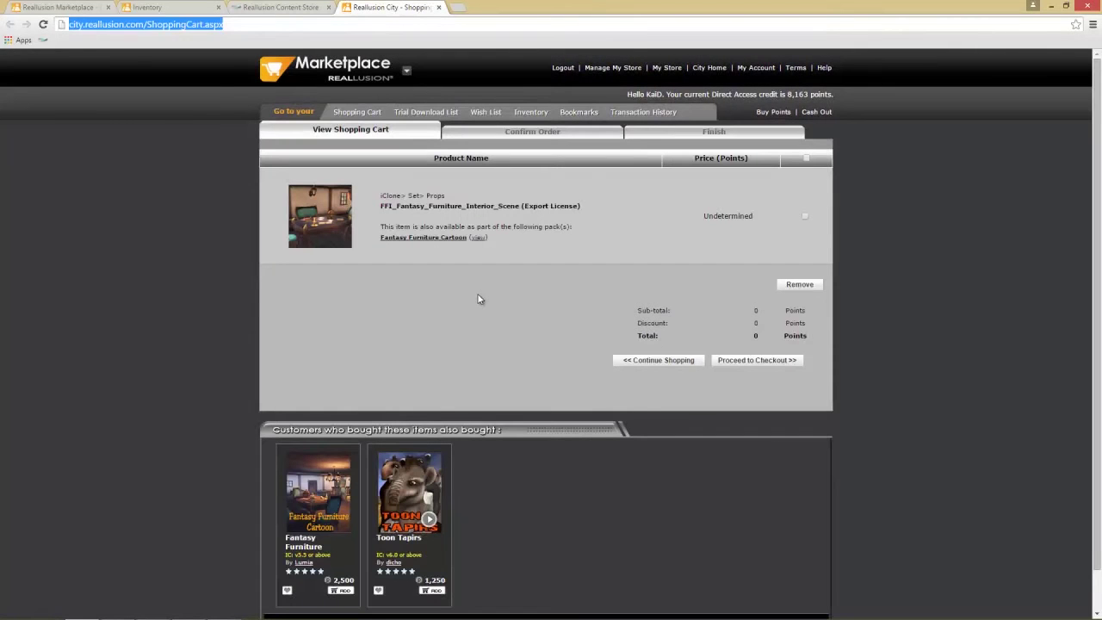
pyautogui.click(480, 299)
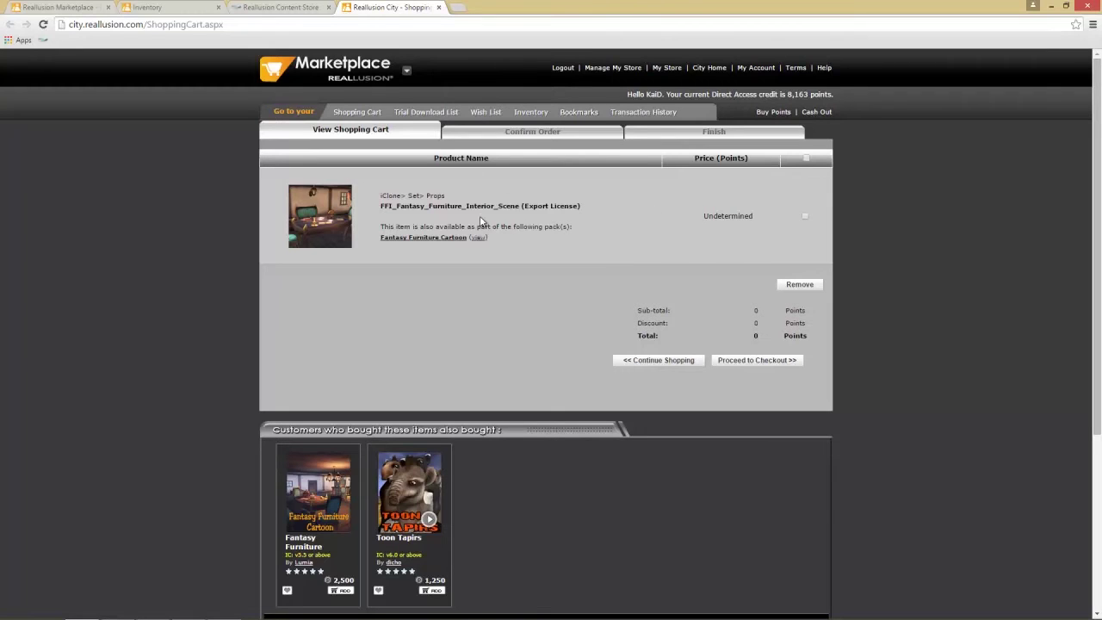
pyautogui.moveTo(390, 205); pyautogui.dragTo(493, 207)
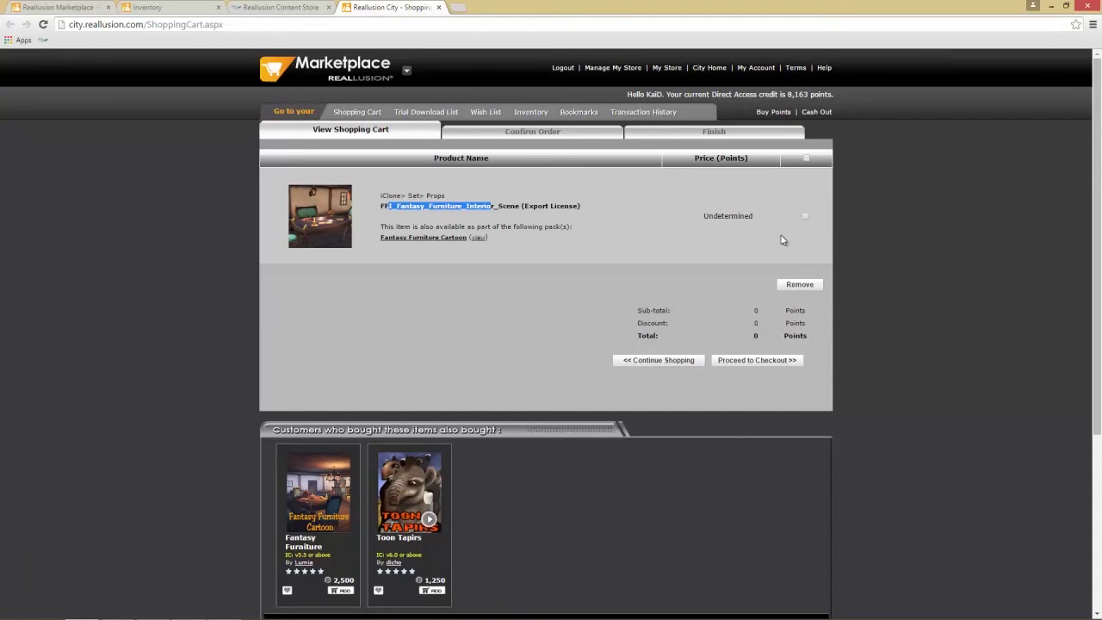
pyautogui.click(739, 362)
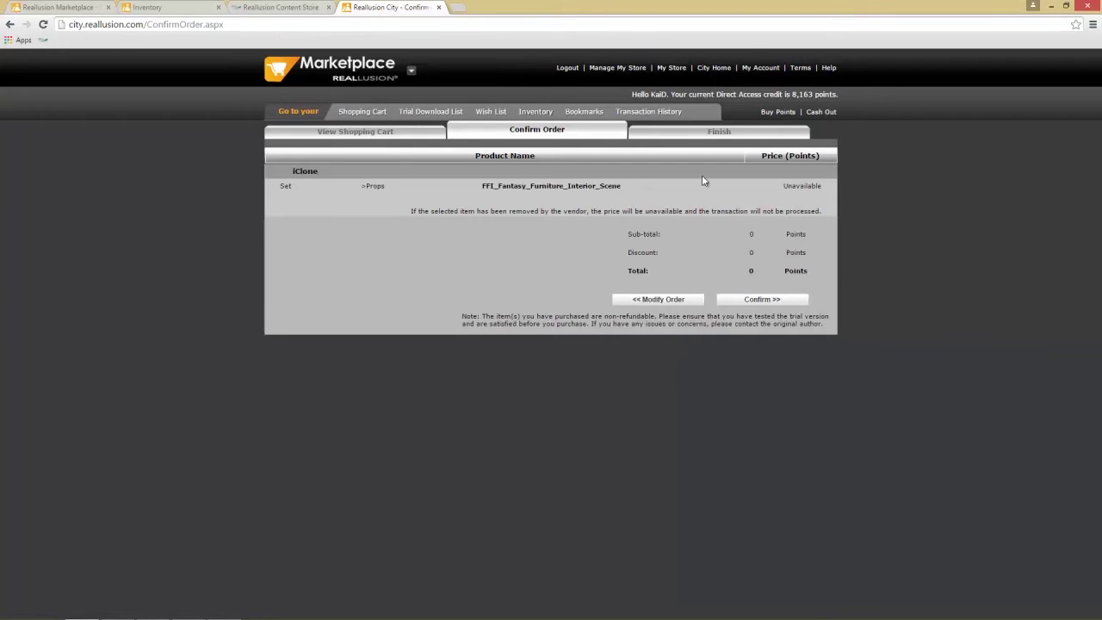
# Open the Marketplace inventory and browse the purchased items to page 4, where the Fantasy Furniture Cartoon pack is listed
pyautogui.click(539, 113)
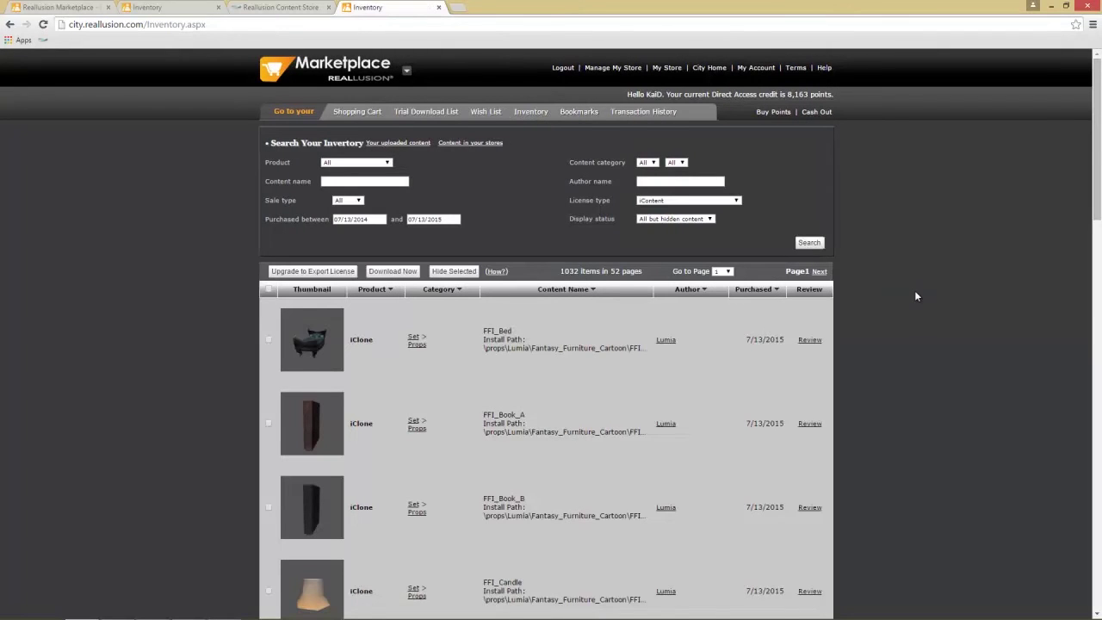
pyautogui.scroll(-15, 920, 280)
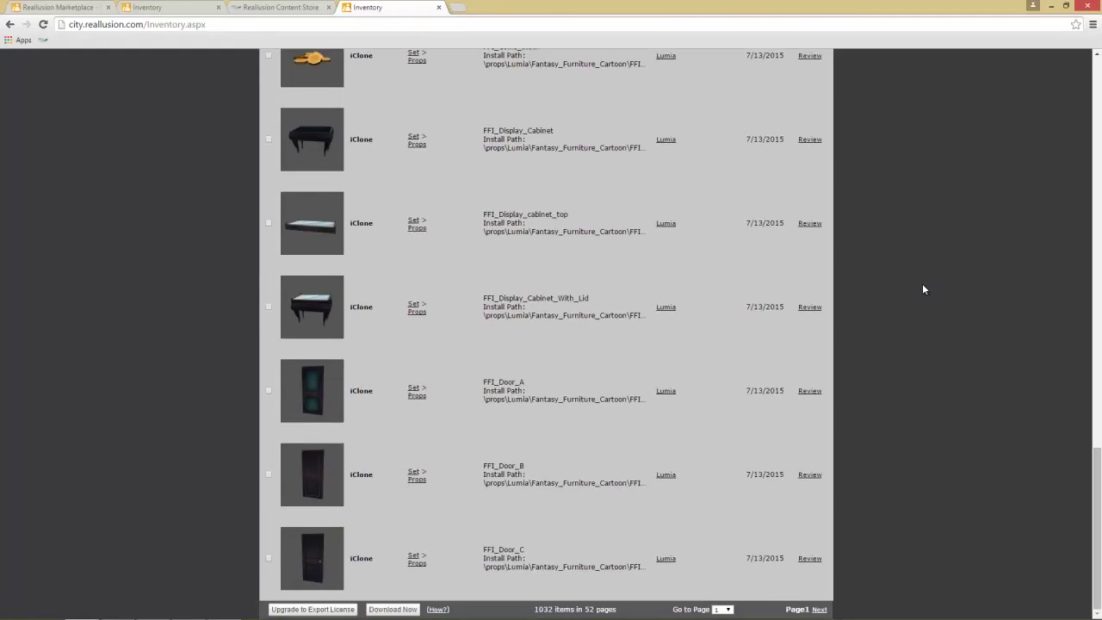
pyautogui.scroll(15, 922, 283)
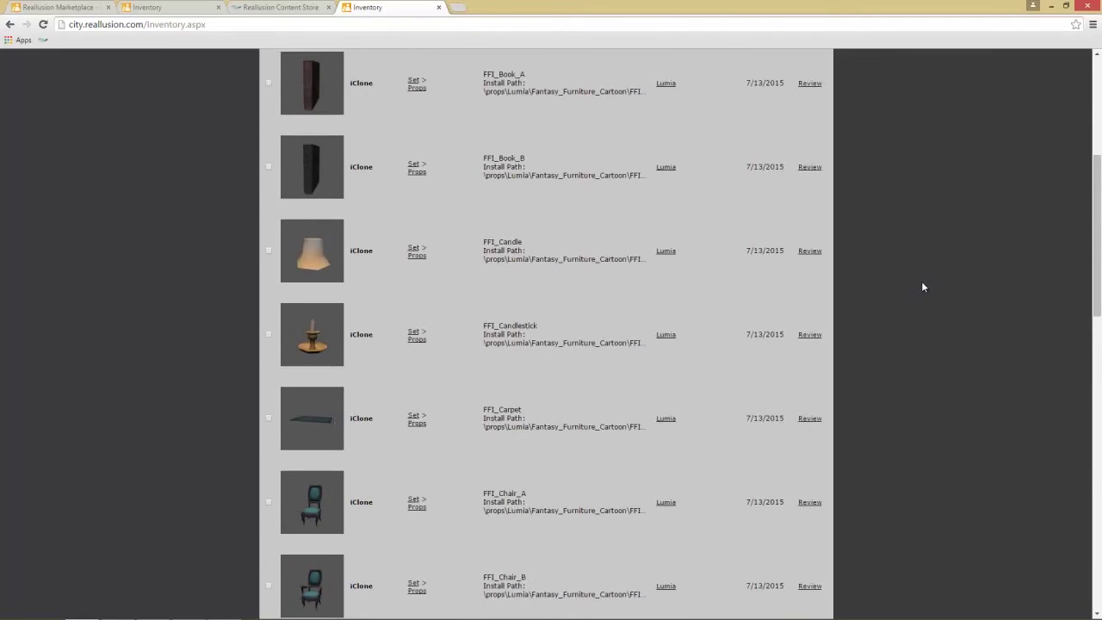
pyautogui.scroll(3, 921, 281)
pyautogui.scroll(-2, 937, 254)
pyautogui.scroll(1, 938, 255)
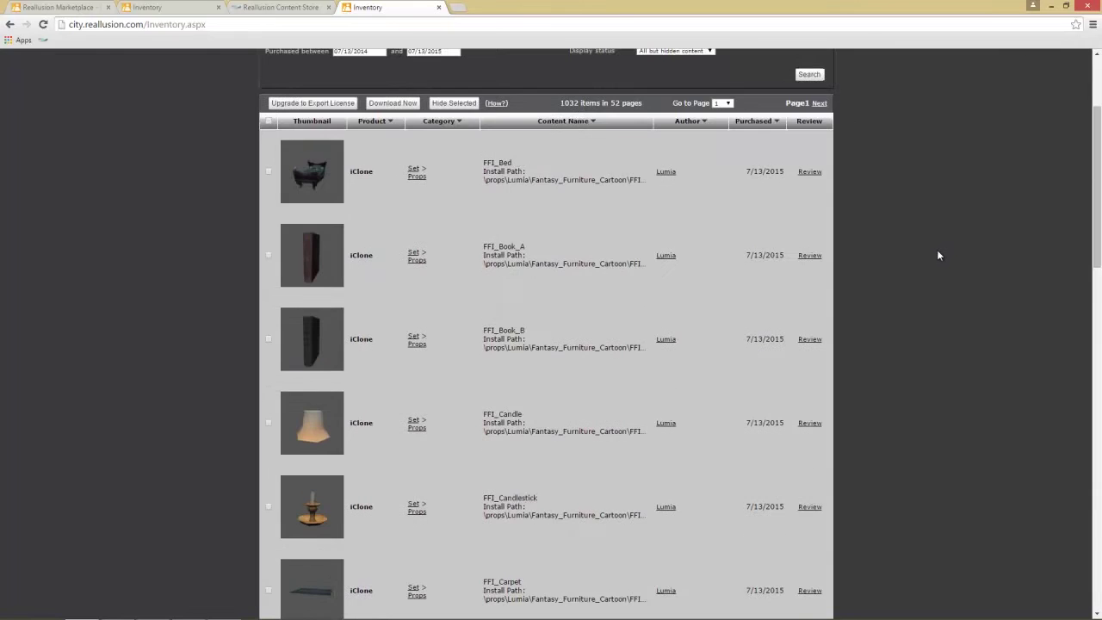
pyautogui.scroll(2, 937, 255)
pyautogui.click(819, 271)
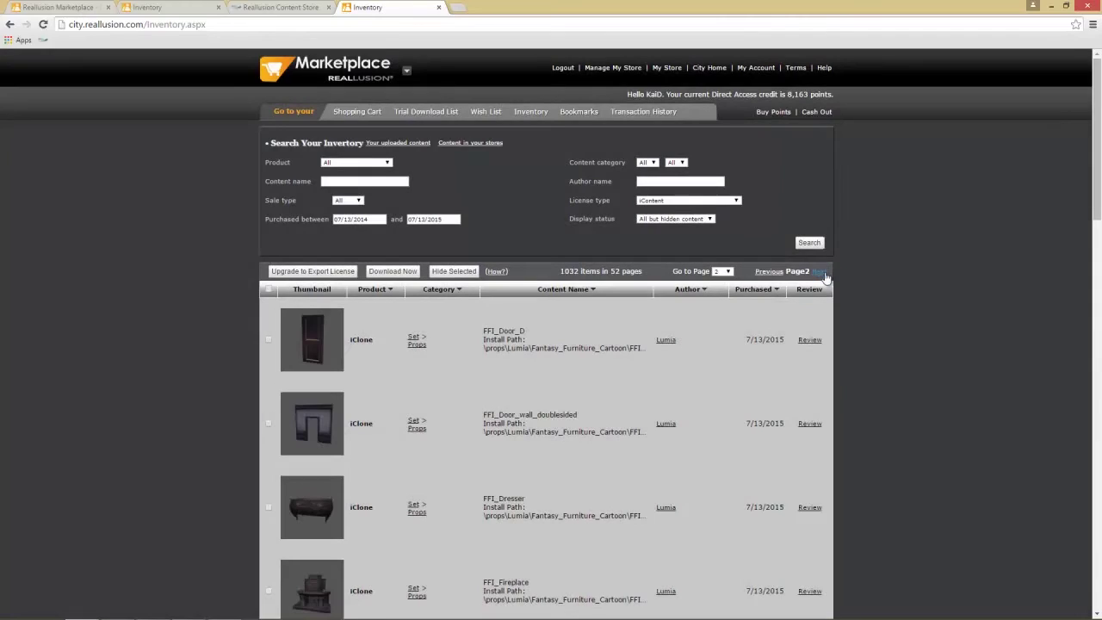
pyautogui.scroll(-6, 854, 272)
pyautogui.scroll(-5, 855, 276)
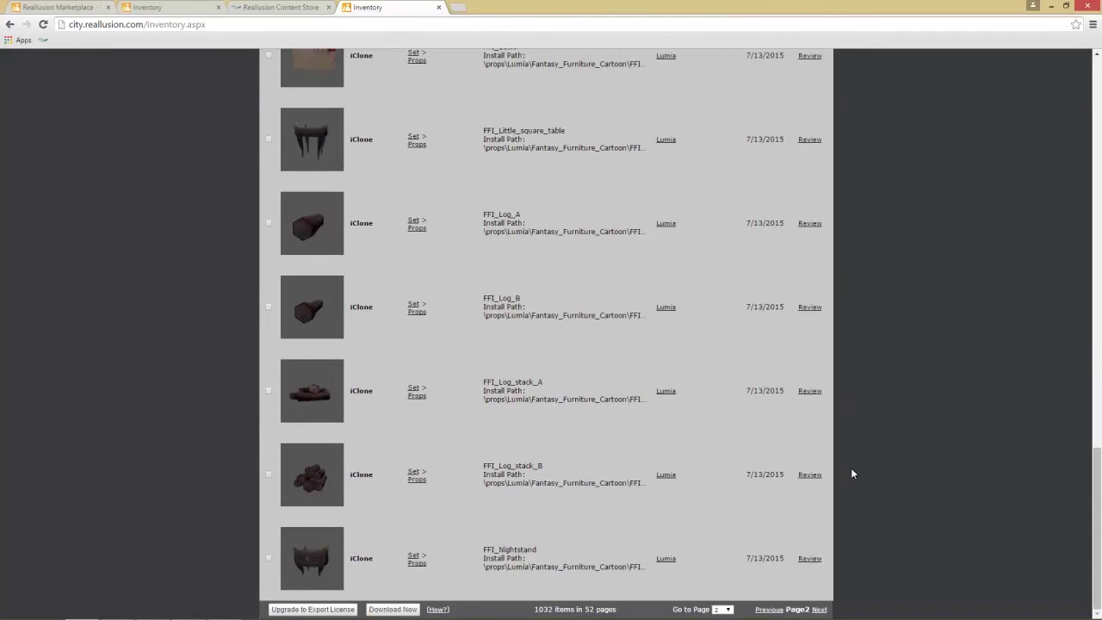
pyautogui.click(819, 610)
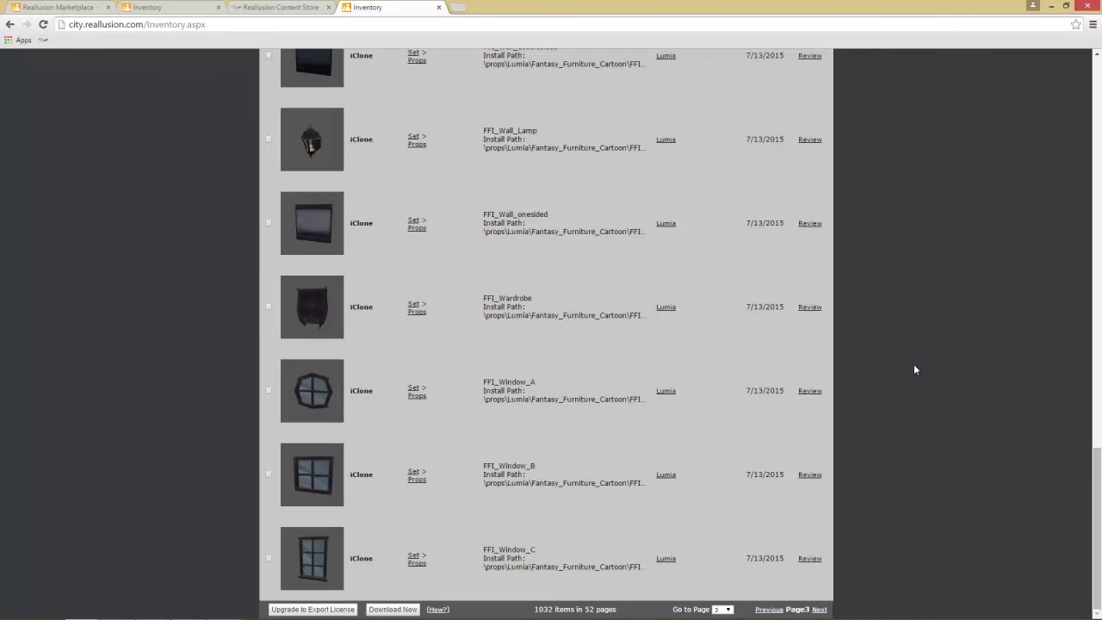
pyautogui.scroll(20, 894, 362)
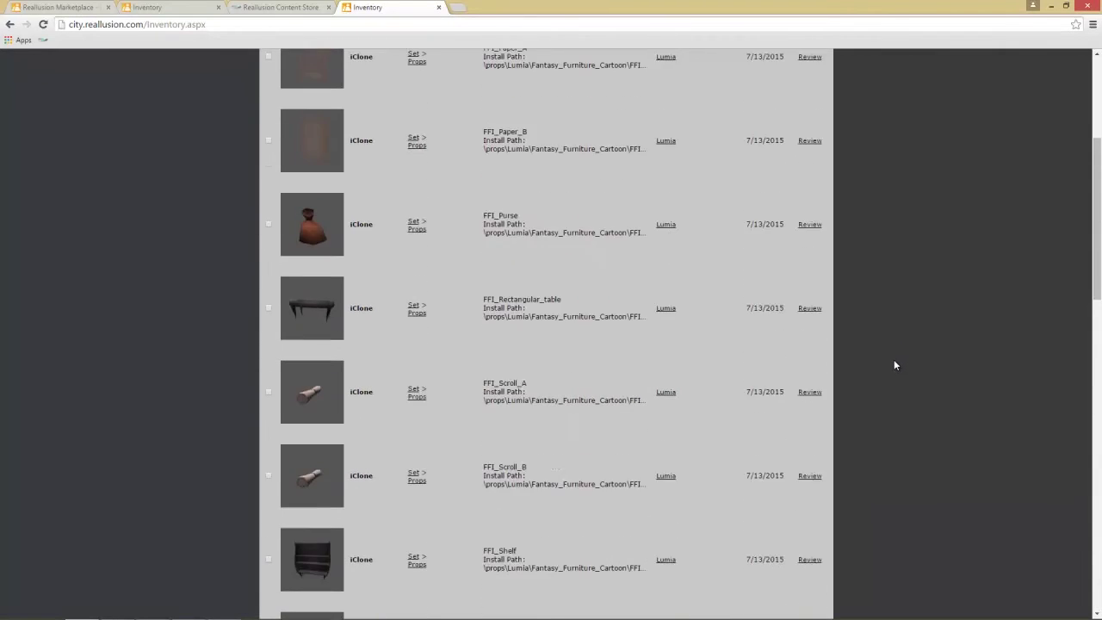
pyautogui.click(822, 272)
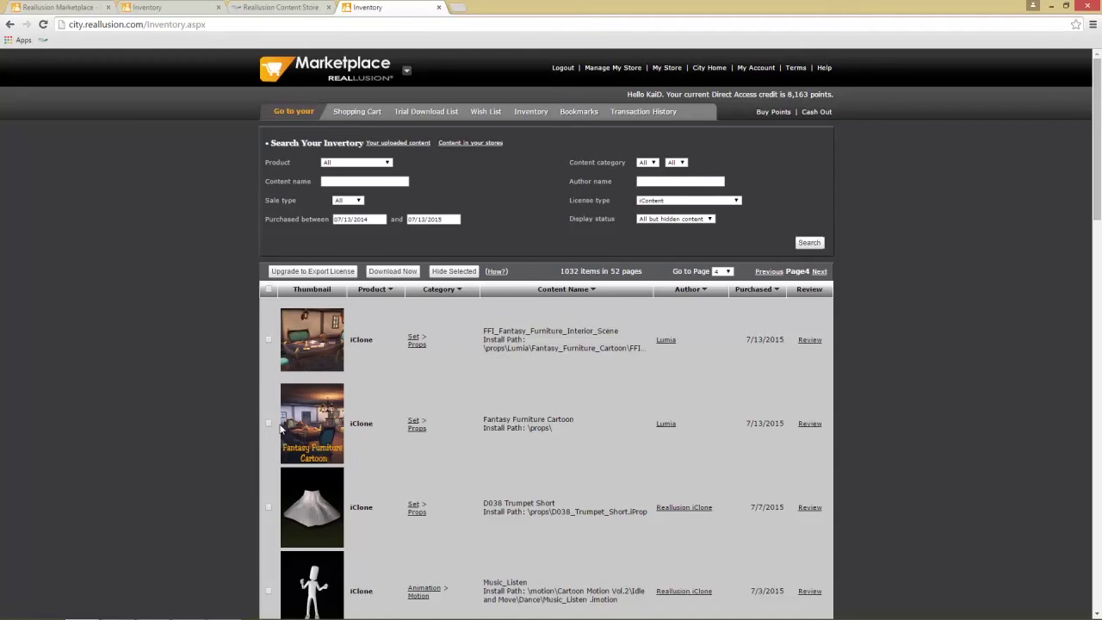
# Switch to 3DXchange to locate the Refresh License command, and return to the Marketplace inventory in the browser
pyautogui.hotkey('alt', 'Tab')
pyautogui.hotkey('alt', 'Tab')
pyautogui.hotkey('alt', 'Tab')
pyautogui.hotkey('alt', 'Tab')
pyautogui.hotkey('alt', 'Tab')
pyautogui.hotkey('alt', 'Tab')
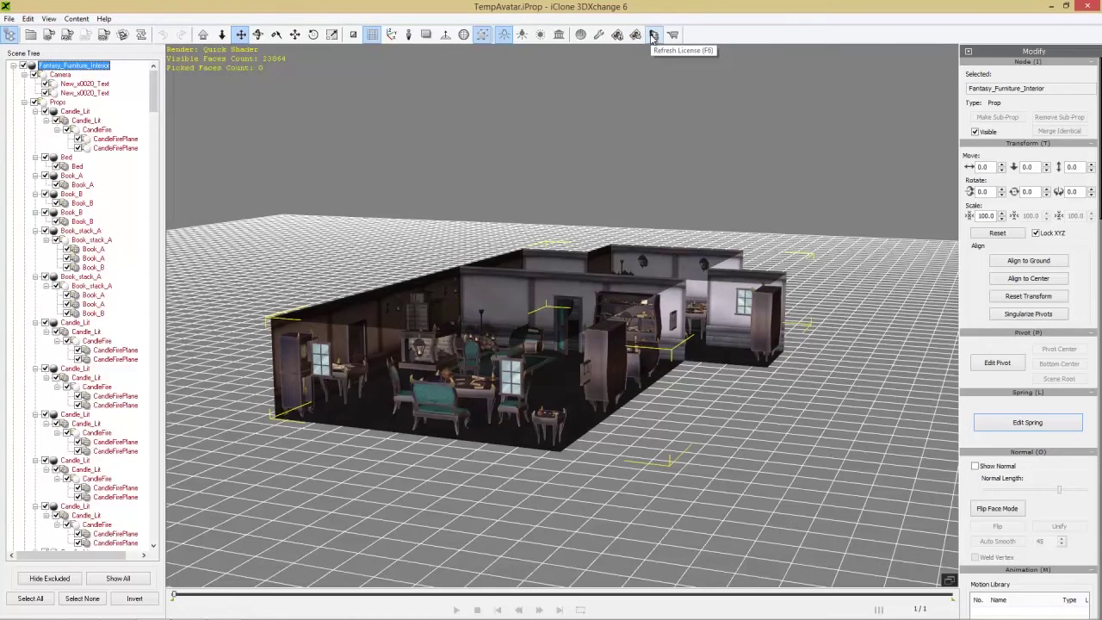
pyautogui.hotkey('alt', 'Tab')
pyautogui.press('Tab')
pyautogui.press('Tab')
pyautogui.press('Tab')
pyautogui.press('Tab')
pyautogui.press('Tab')
pyautogui.press('Tab')
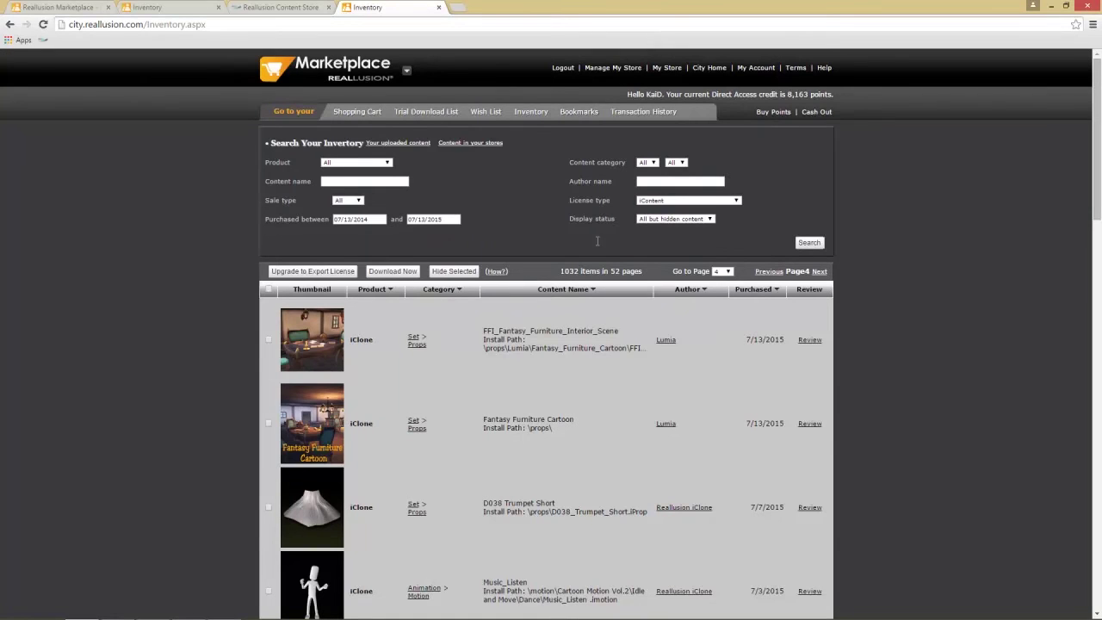
# Upgrade the Fantasy Furniture Cartoon pack to its export license and confirm the order
pyautogui.click(268, 423)
pyautogui.click(313, 271)
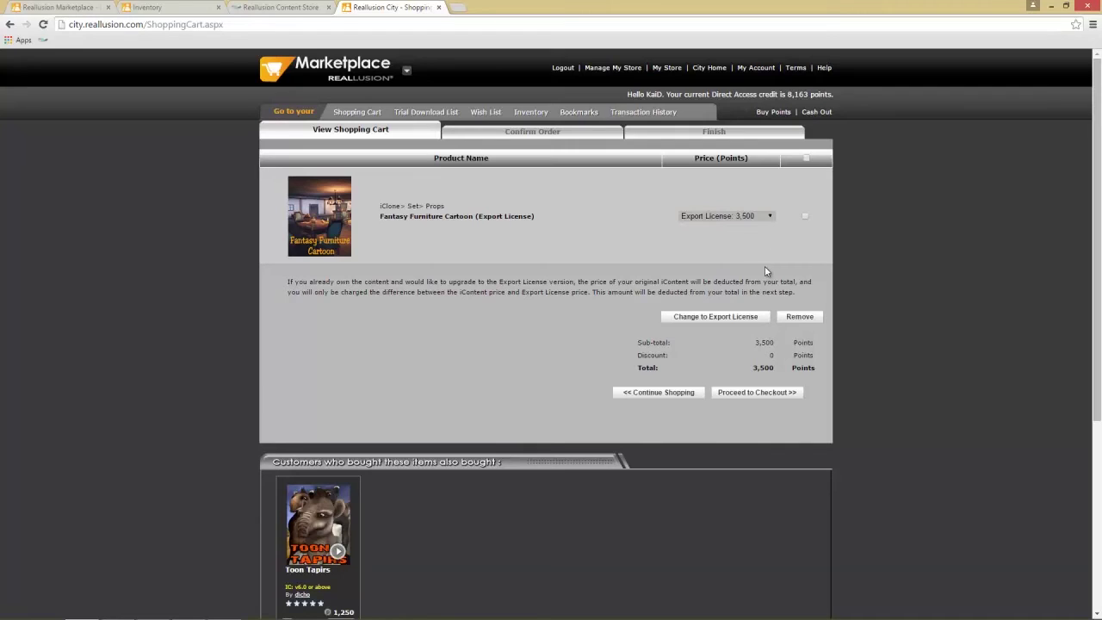
pyautogui.click(756, 393)
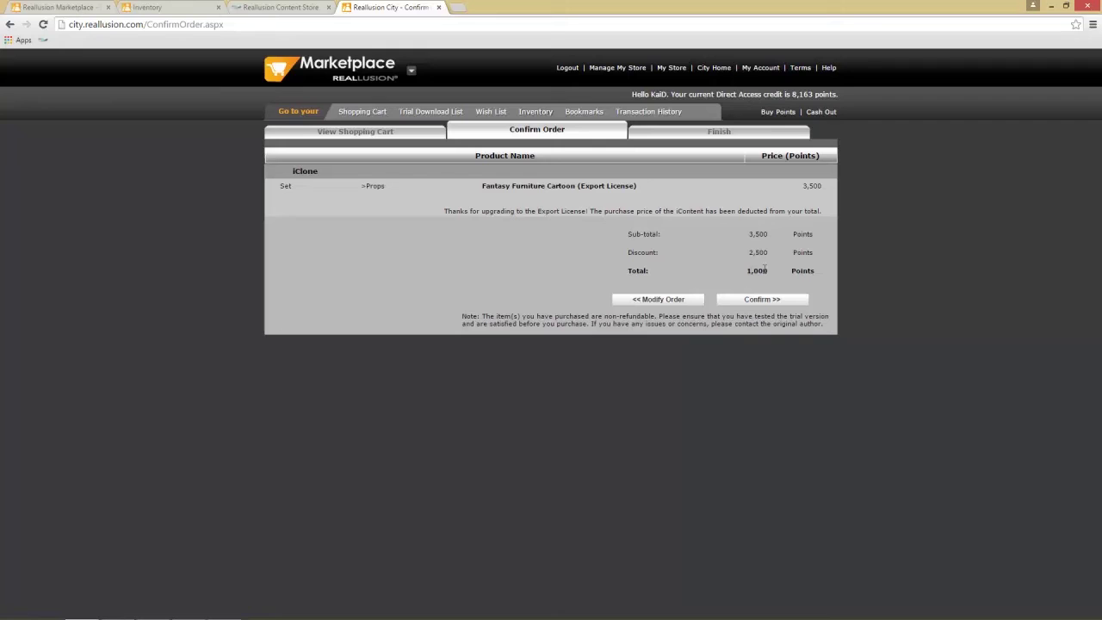
pyautogui.click(762, 301)
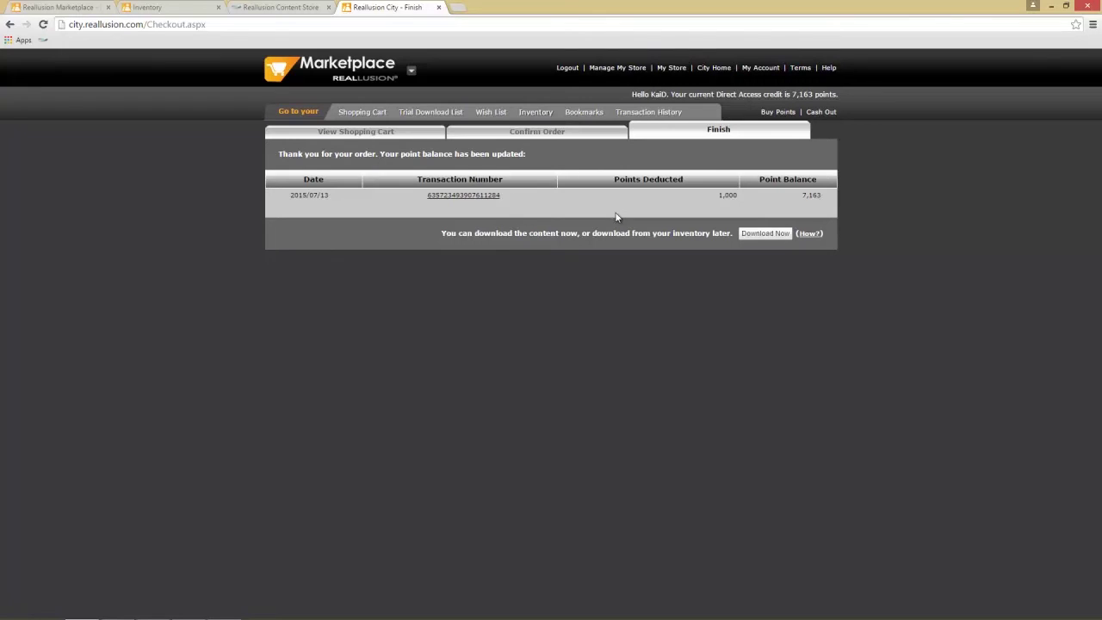
# Switch to 3DXchange and refresh the license of the loaded interior prop
pyautogui.hotkey('alt', 'Tab')
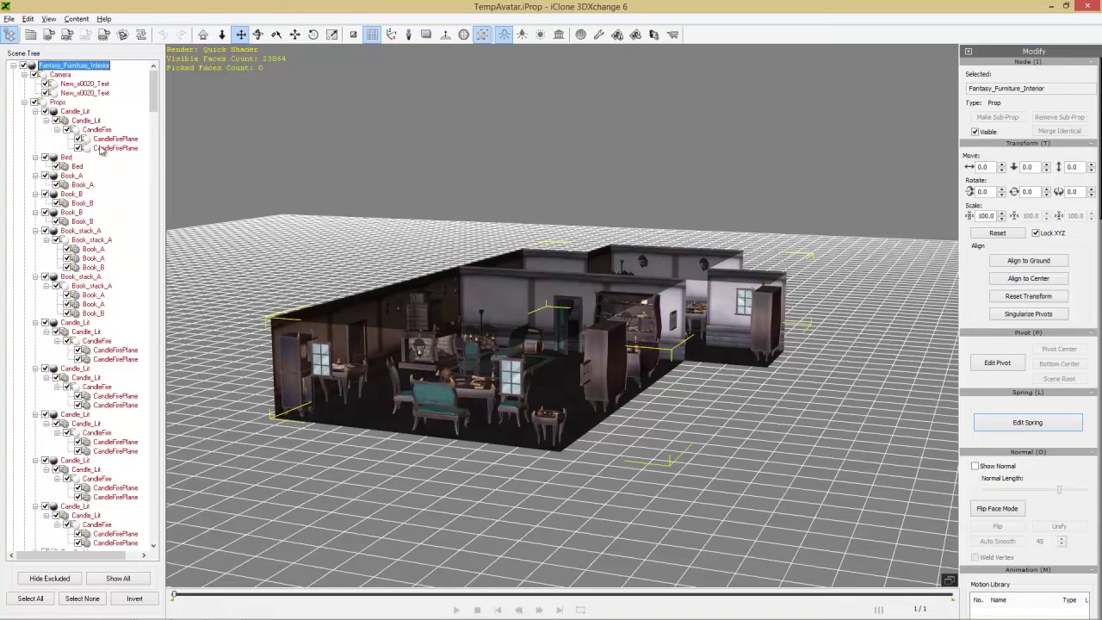
pyautogui.click(653, 35)
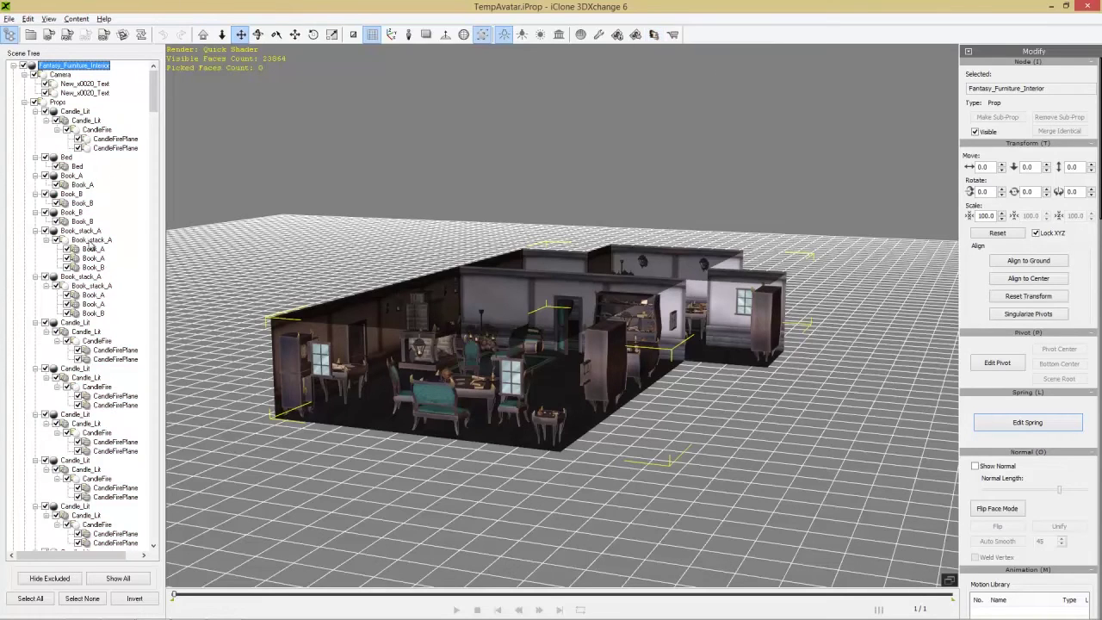
# Collapse the Camera, Props, Walls, Lights, Floor_Ceiling and Lamp_wall_Lit branches of the interior's scene tree
pyautogui.click(34, 75)
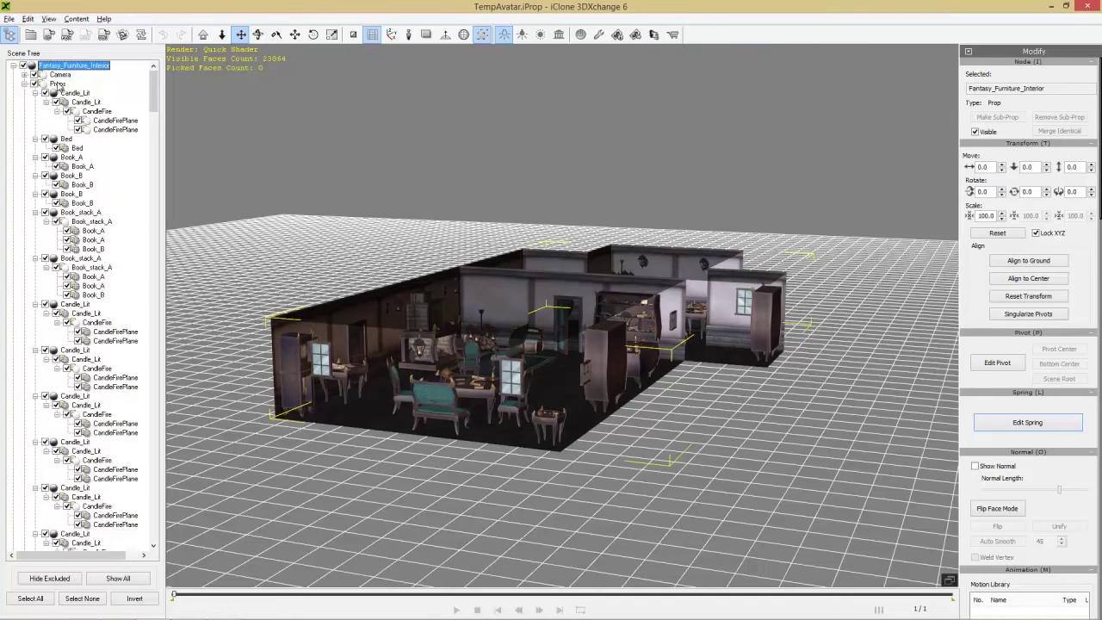
pyautogui.click(24, 83)
pyautogui.click(24, 93)
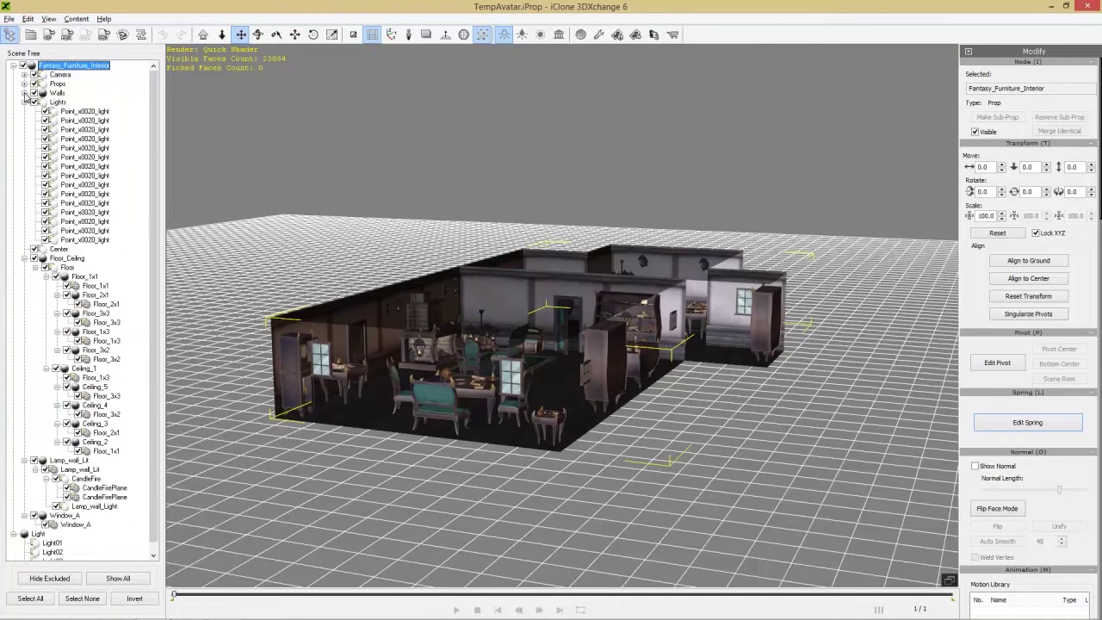
pyautogui.click(24, 102)
pyautogui.click(24, 120)
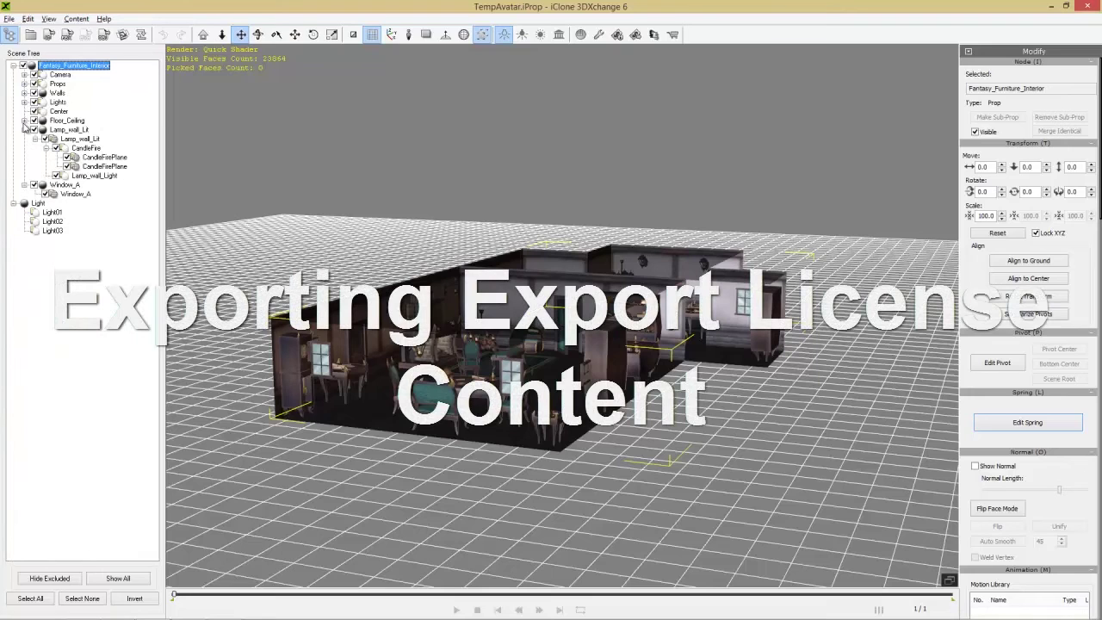
pyautogui.click(24, 129)
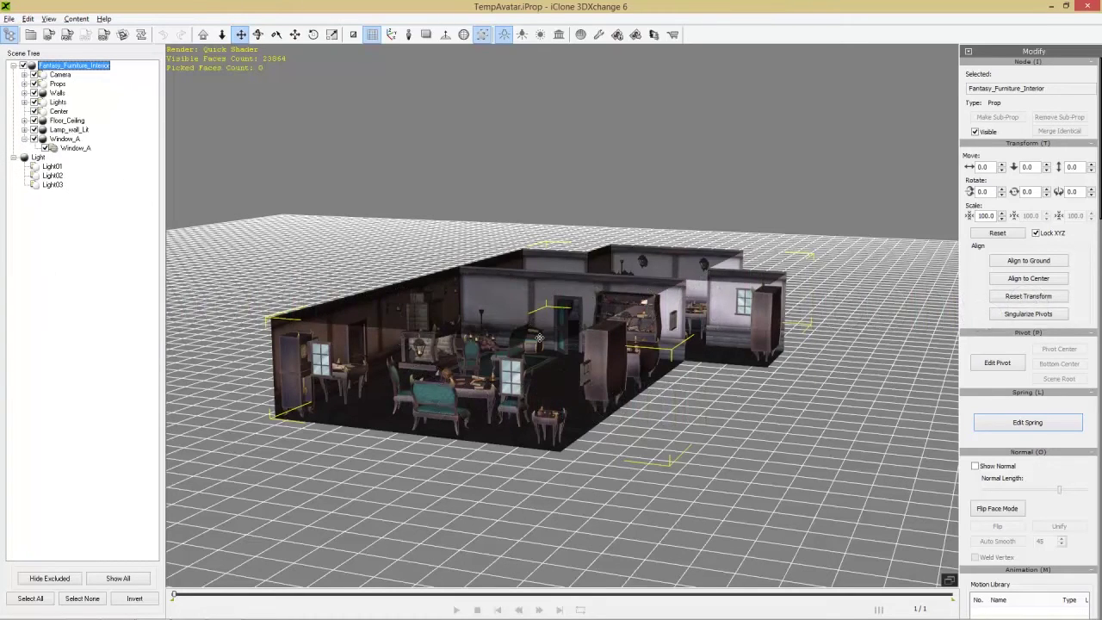
# Export the whole interior as an FBX file named Medieval Room to the desktop, choosing a target tool preset
pyautogui.click(68, 36)
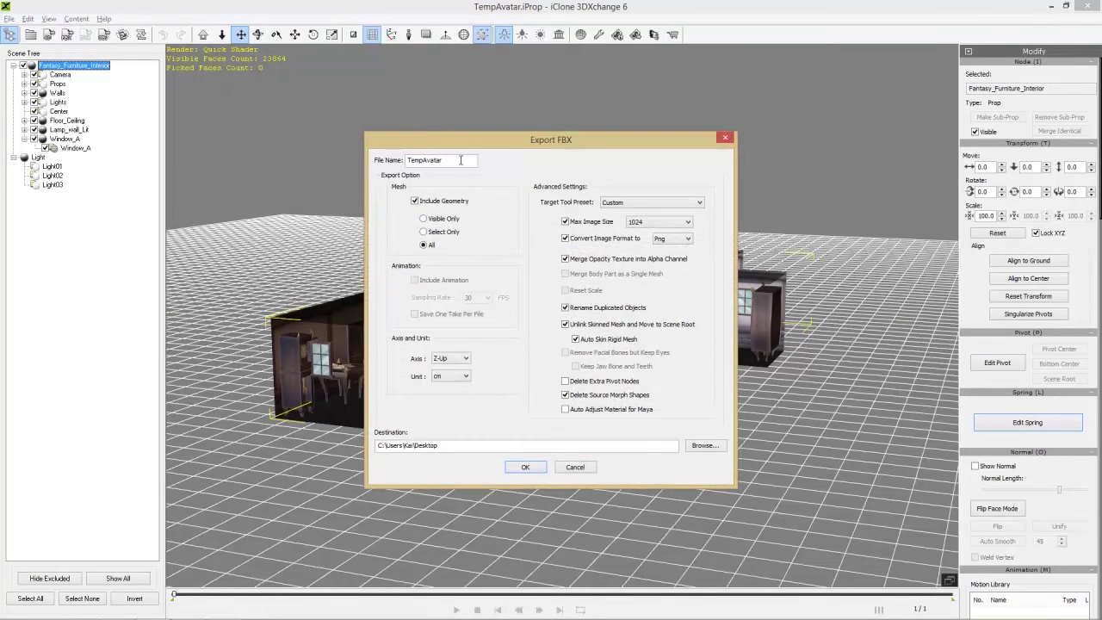
pyautogui.moveTo(461, 160); pyautogui.dragTo(345, 161)
pyautogui.write('M')
pyautogui.press('BackSpace')
pyautogui.write('Medieval Room')
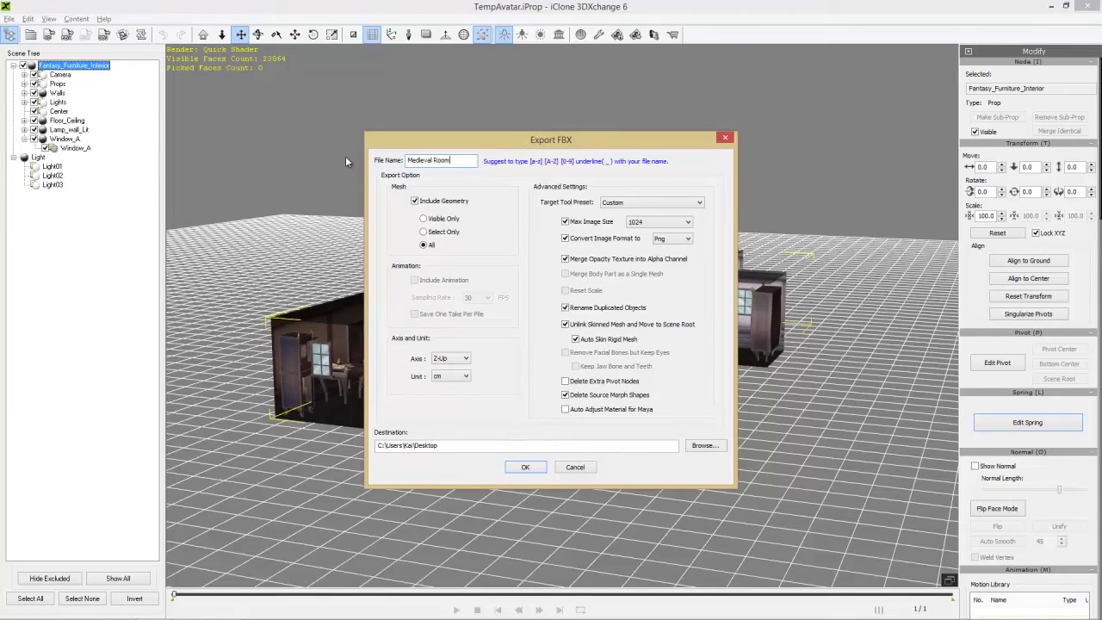
pyautogui.click(626, 204)
pyautogui.click(628, 240)
pyautogui.click(527, 467)
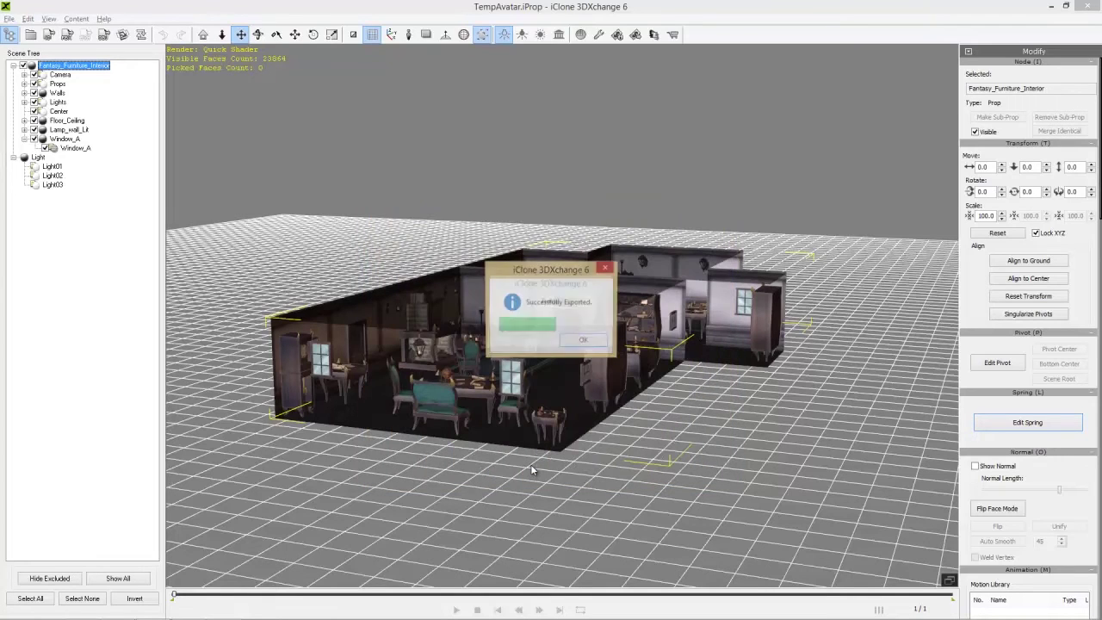
pyautogui.click(578, 340)
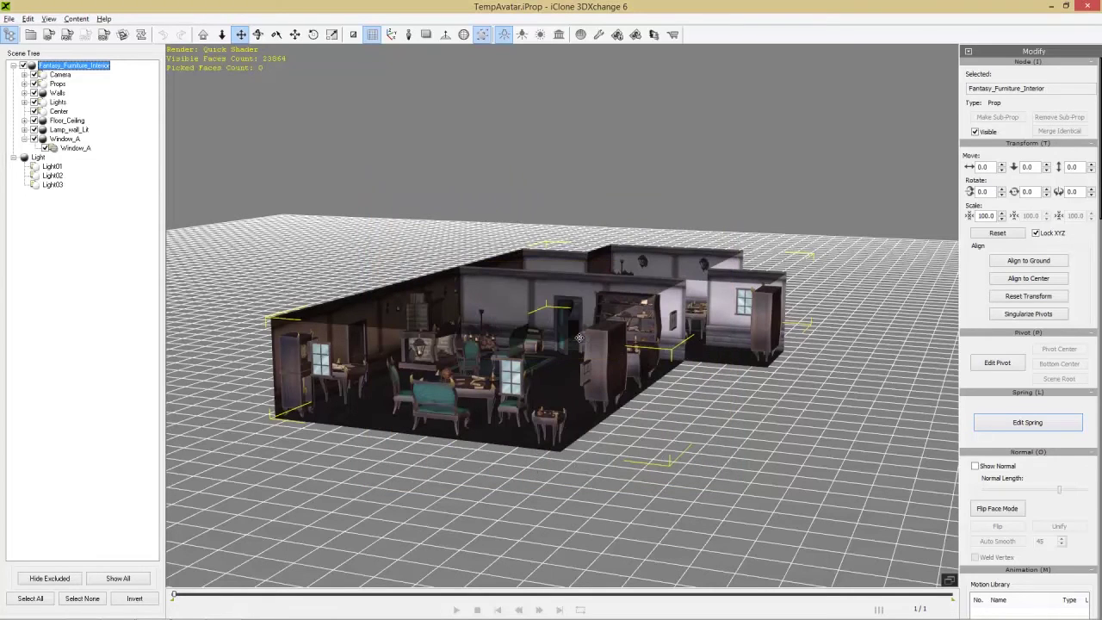
# Switch to Unreal Engine and create a folder named Medieval_Room inside the Content folder
pyautogui.hotkey('alt', 'Tab')
pyautogui.press('Tab')
pyautogui.press('Tab')
pyautogui.press('Tab')
pyautogui.press('Tab')
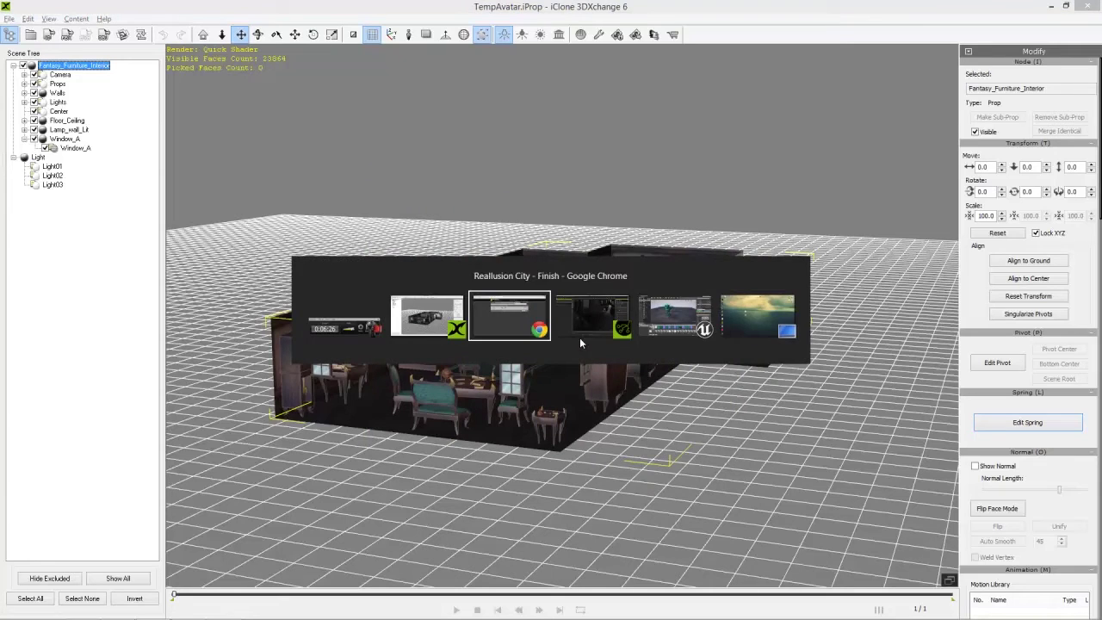
pyautogui.press('Tab')
pyautogui.rightClick(59, 517)
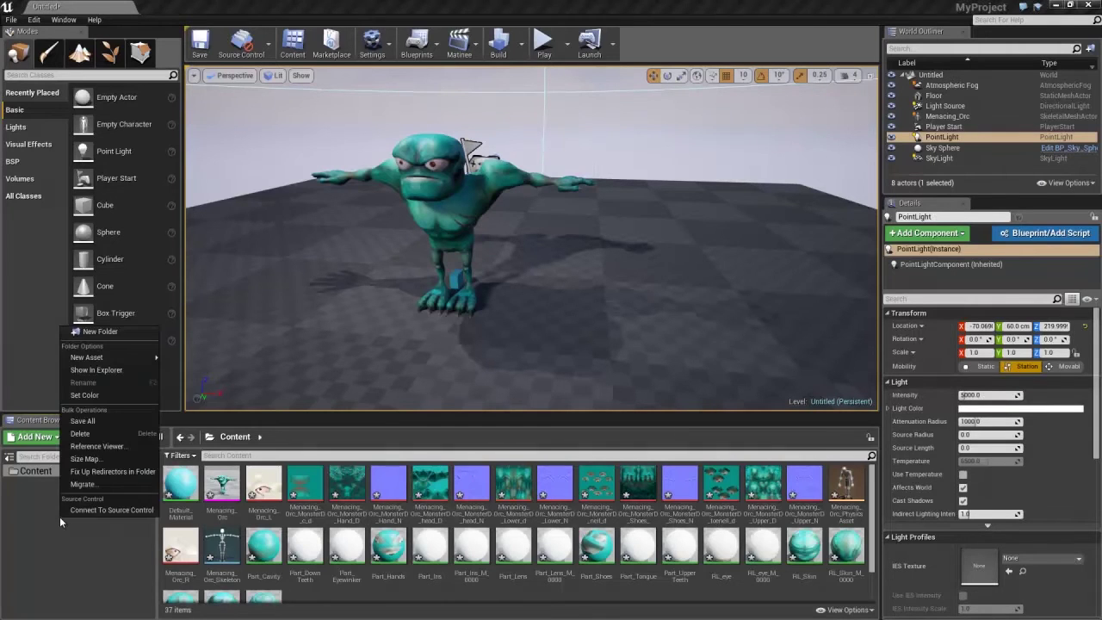
pyautogui.click(111, 333)
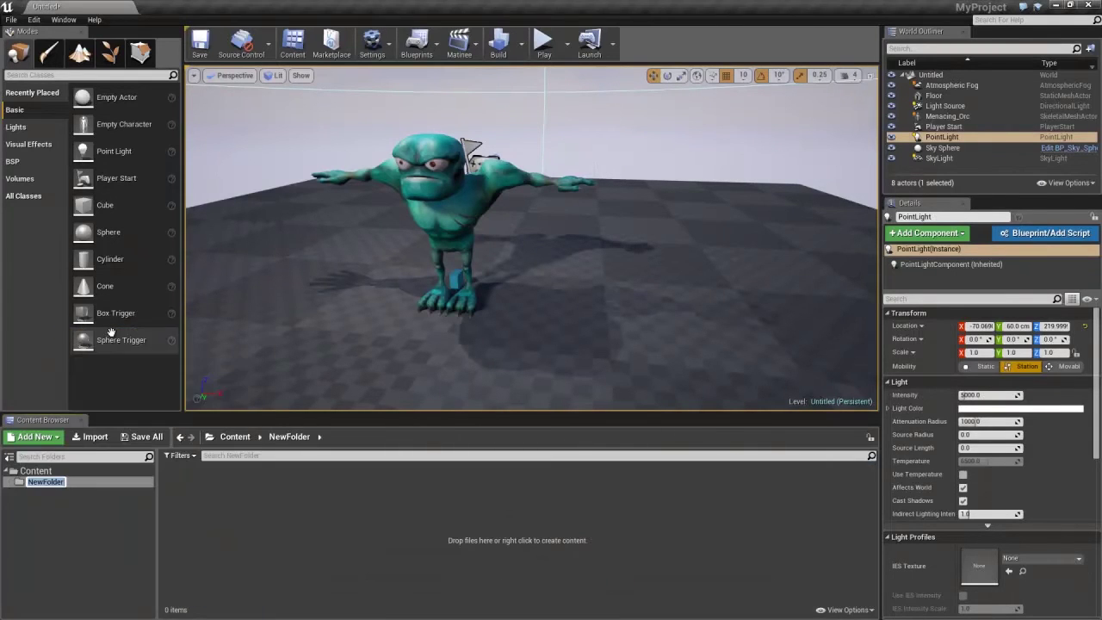
pyautogui.write('Medi')
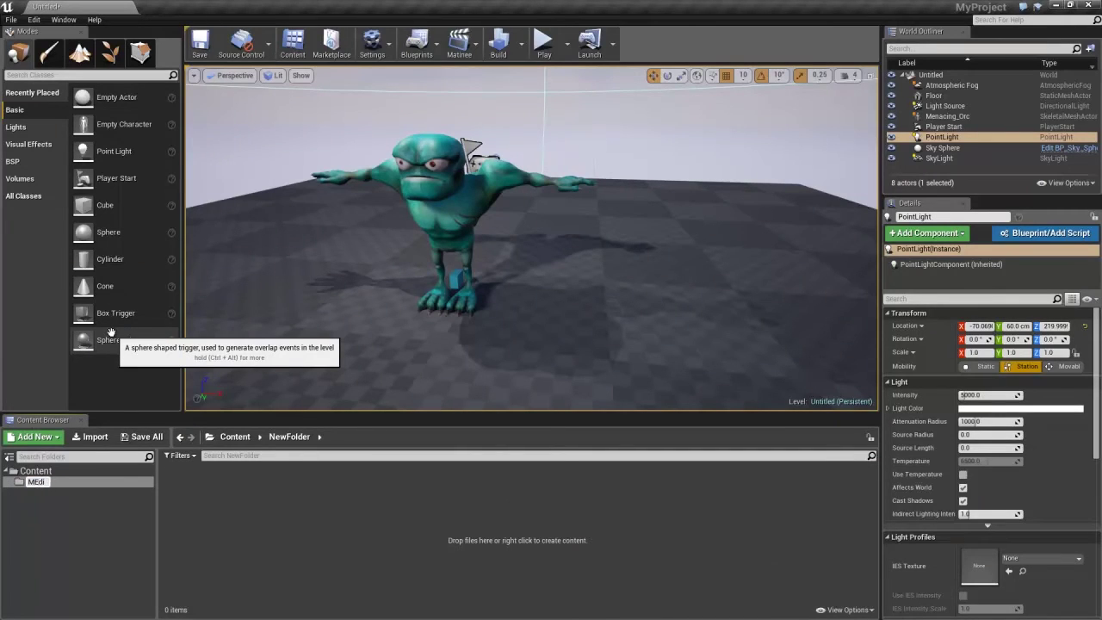
pyautogui.write('al Ro')
pyautogui.press('Escape')
pyautogui.write('Medieval_Room')
pyautogui.press('Return')
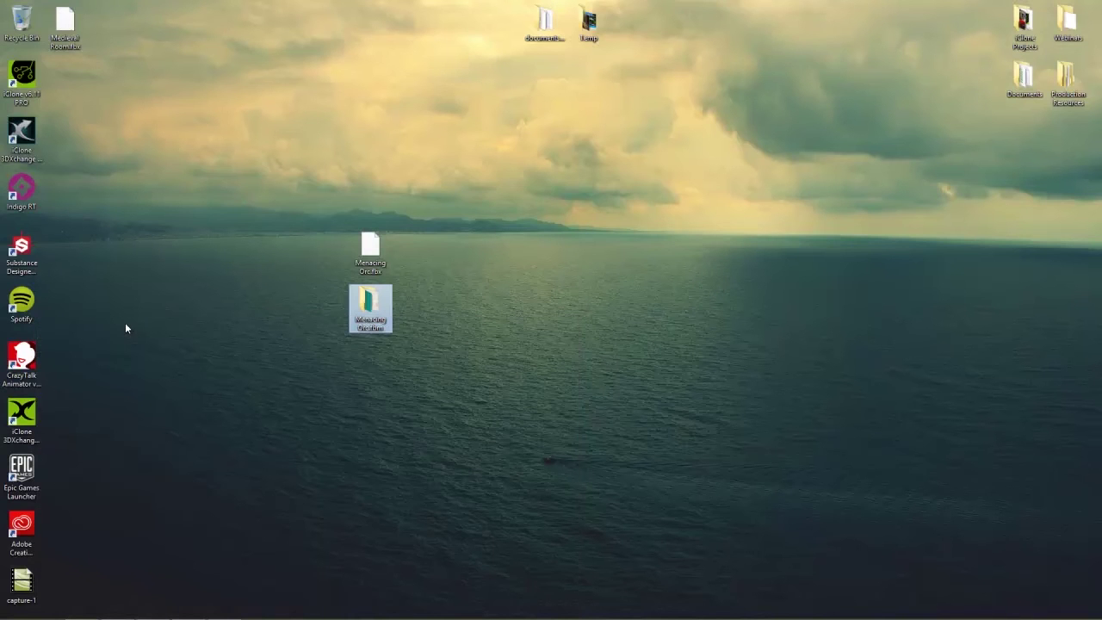
# Import the Medieval Room FBX from the desktop into the Medieval_Room folder as a skeletal mesh, using Import All
pyautogui.moveTo(86, 29); pyautogui.dragTo(446, 526)
pyautogui.hotkey('alt', 'Tab')
pyautogui.hotkey('alt', 'Tab')
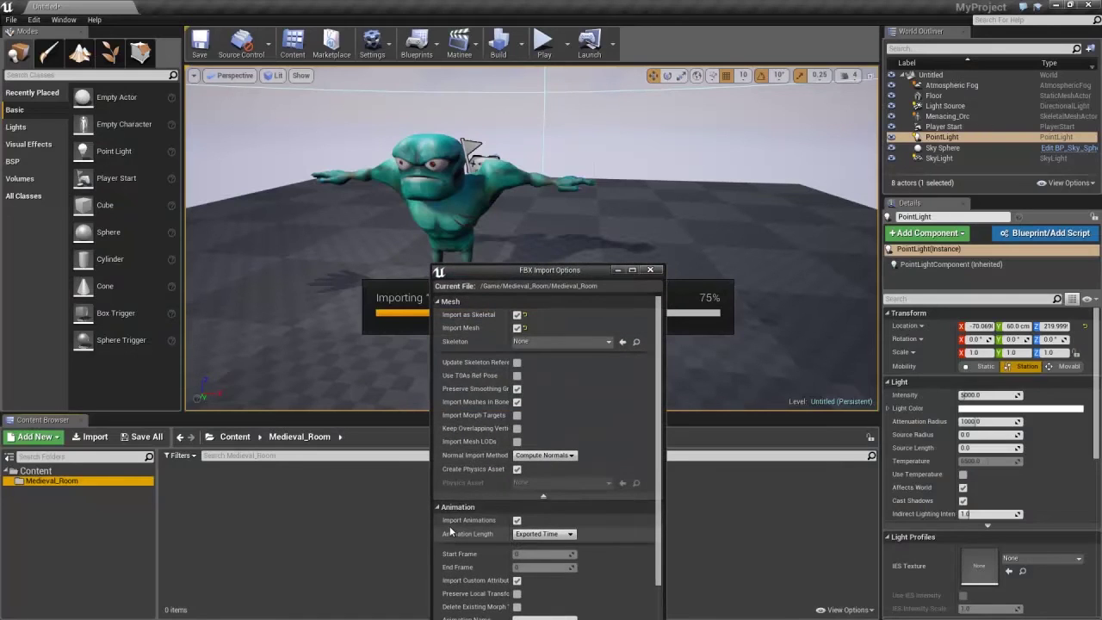
pyautogui.moveTo(551, 274); pyautogui.dragTo(575, 131)
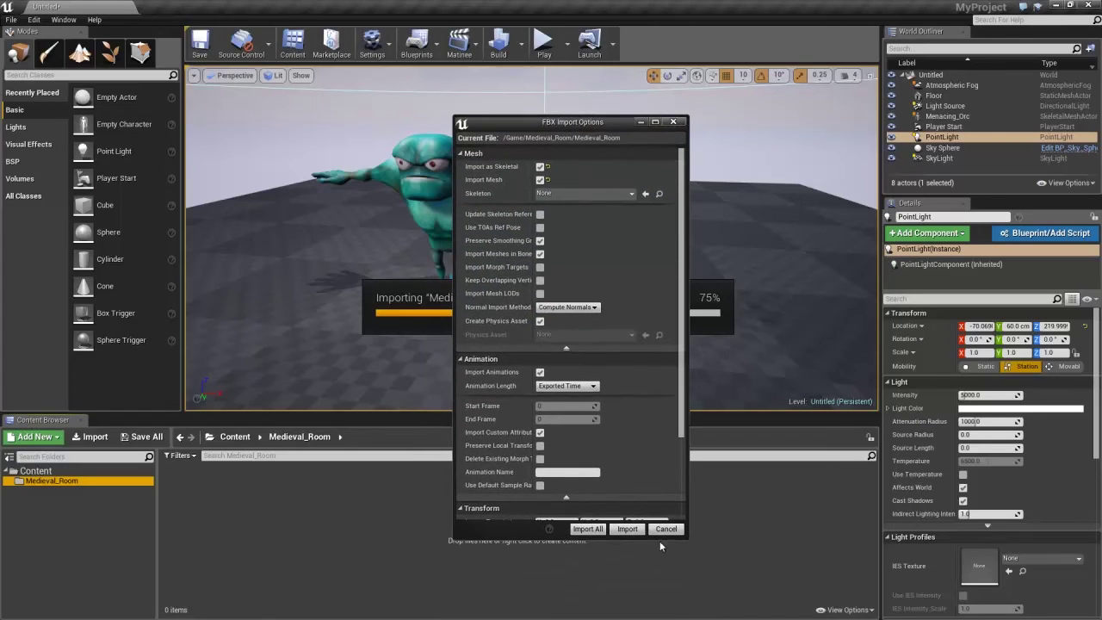
pyautogui.click(590, 529)
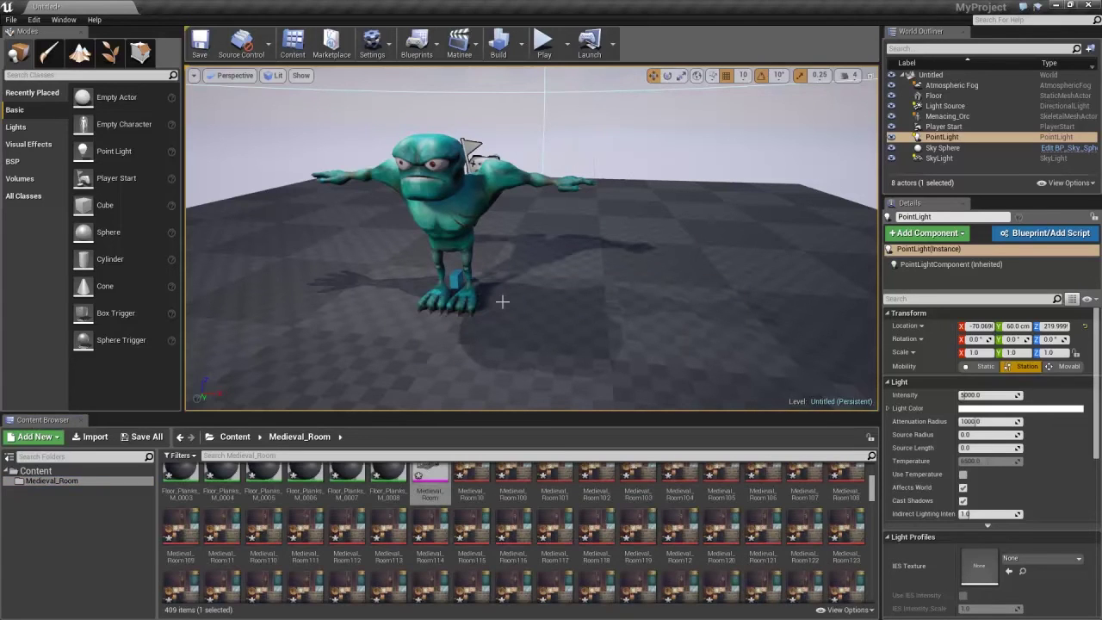
# Place the Medieval_Room skeletal mesh in the level near the orc's feet, at about X 10, Y 70, Z 20 cm
pyautogui.click(431, 479)
pyautogui.moveTo(431, 479); pyautogui.dragTo(470, 317)
pyautogui.moveTo(458, 177); pyautogui.dragTo(442, 156)
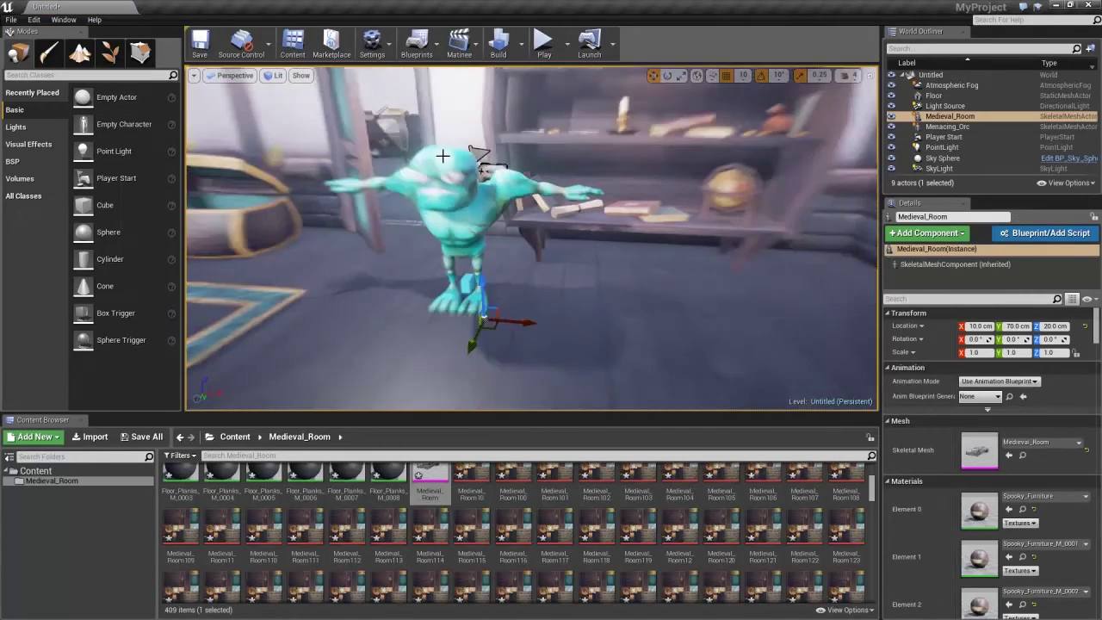
# Examine the placed room's walls, furniture and overall layout from inside and outside
pyautogui.scroll(-3, 442, 155)
pyautogui.scroll(-4, 491, 274)
pyautogui.scroll(5, 522, 344)
pyautogui.moveTo(522, 344); pyautogui.dragTo(491, 361)
pyautogui.moveTo(336, 323); pyautogui.dragTo(353, 305)
pyautogui.moveTo(418, 220); pyautogui.dragTo(507, 408)
pyautogui.moveTo(548, 361); pyautogui.dragTo(423, 347)
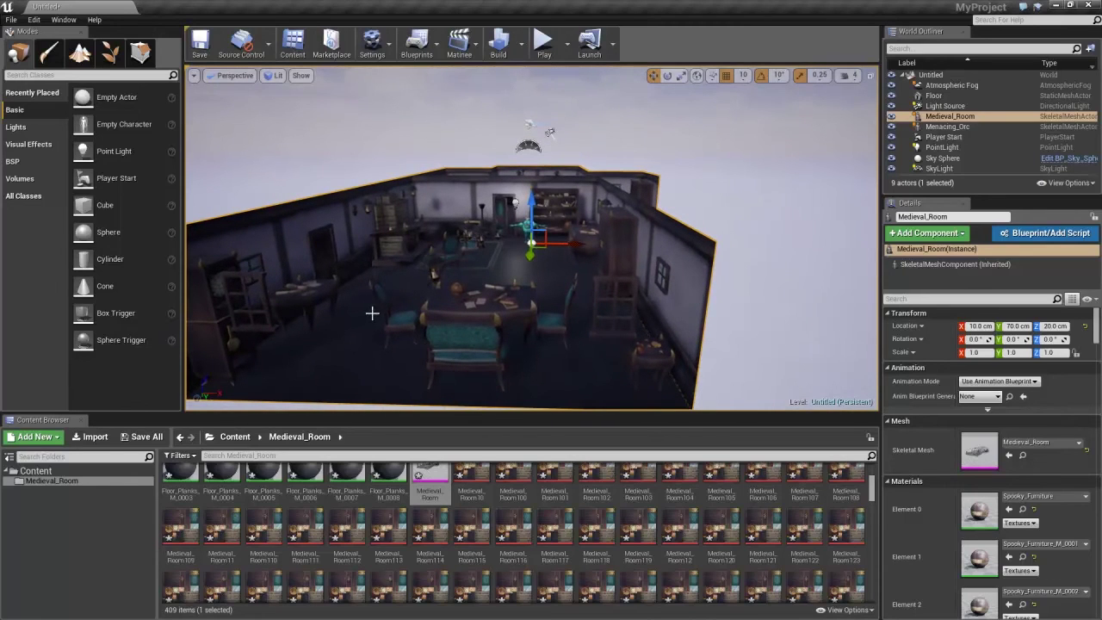
pyautogui.press('Down')
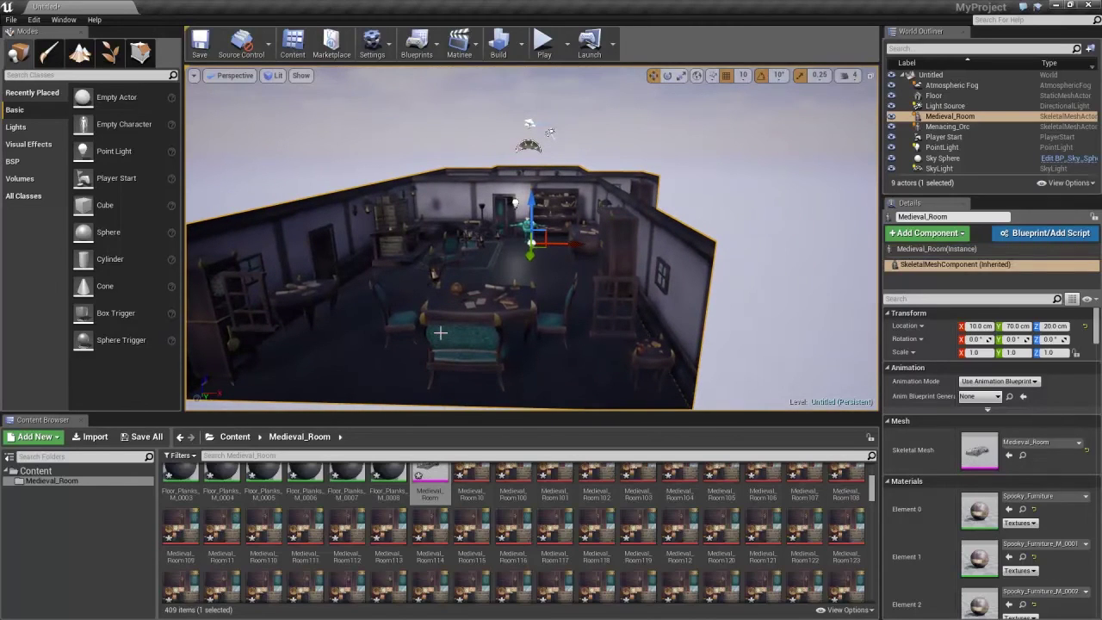
pyautogui.press('Up')
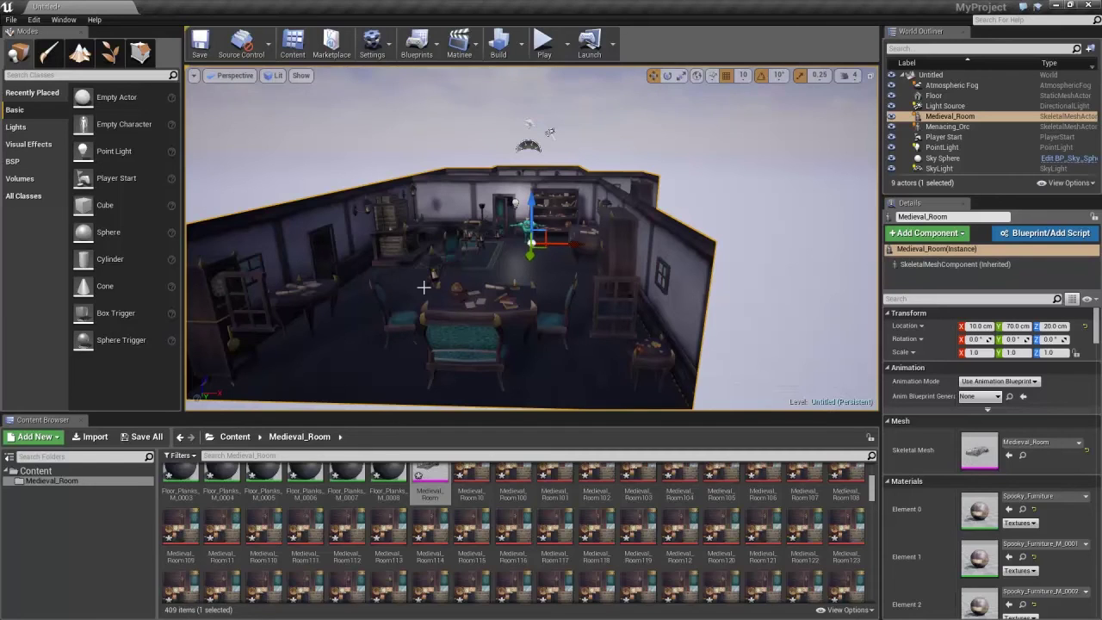
pyautogui.moveTo(386, 314); pyautogui.dragTo(327, 279)
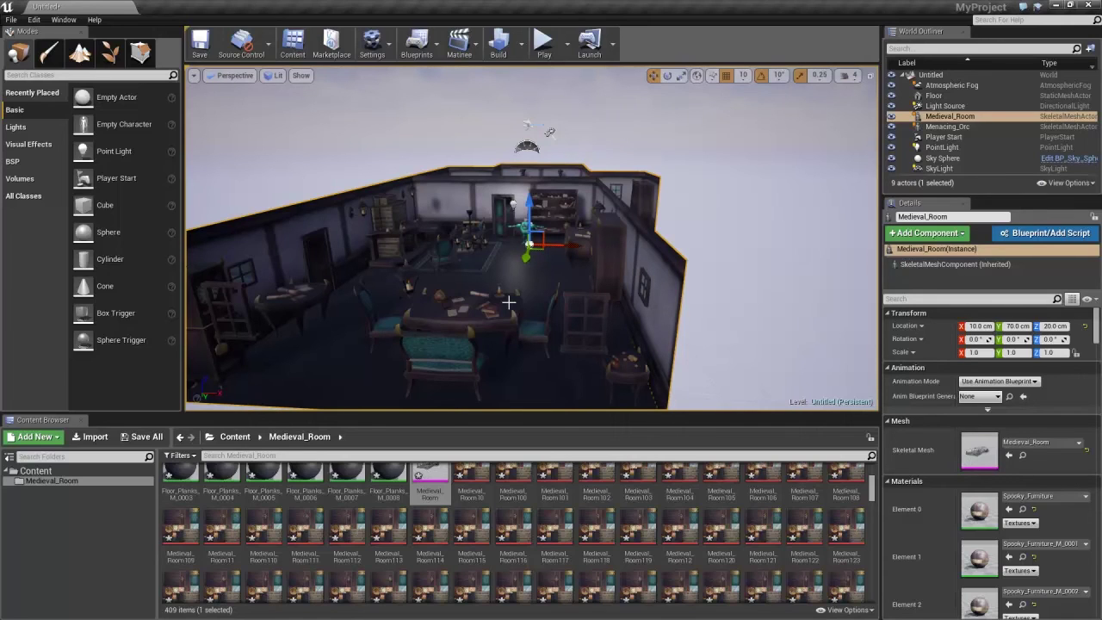
pyautogui.moveTo(509, 301); pyautogui.dragTo(461, 238)
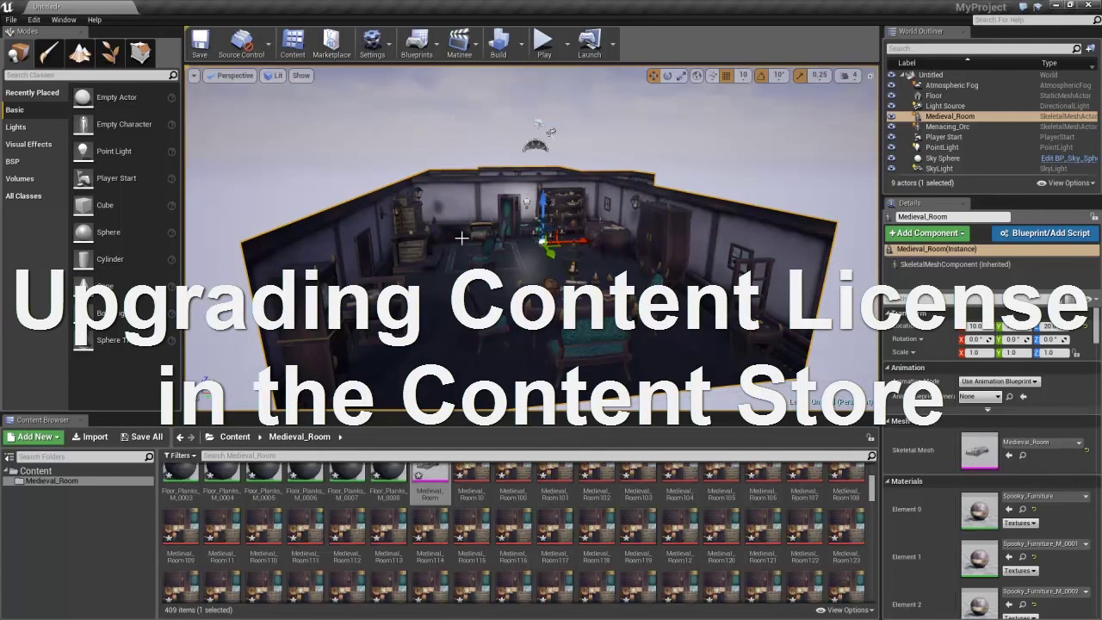
# Switch to the browser and open the member's order history from the Reallusion Content Store
pyautogui.hotkey('alt', 'Tab')
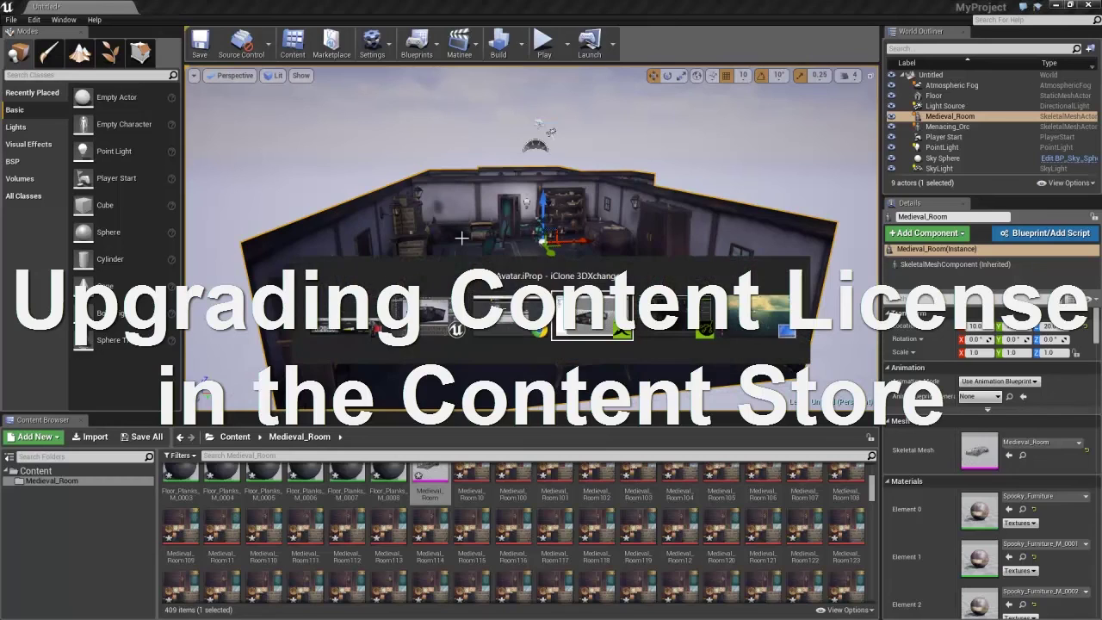
pyautogui.press('Tab')
pyautogui.press('Tab')
pyautogui.hotkey('shift', 'Tab')
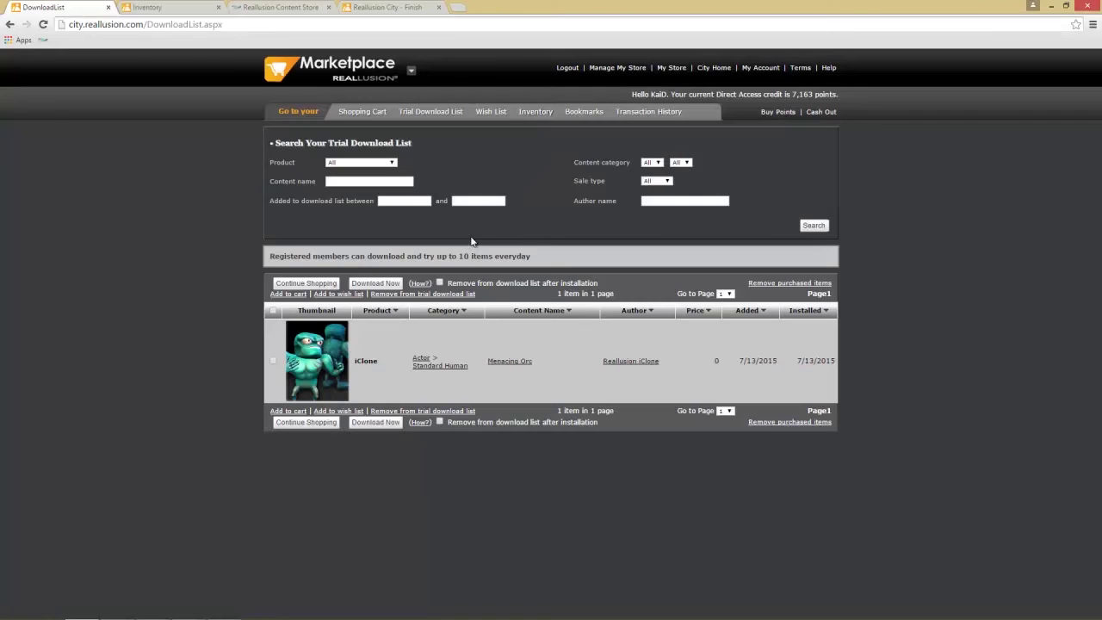
pyautogui.click(285, 8)
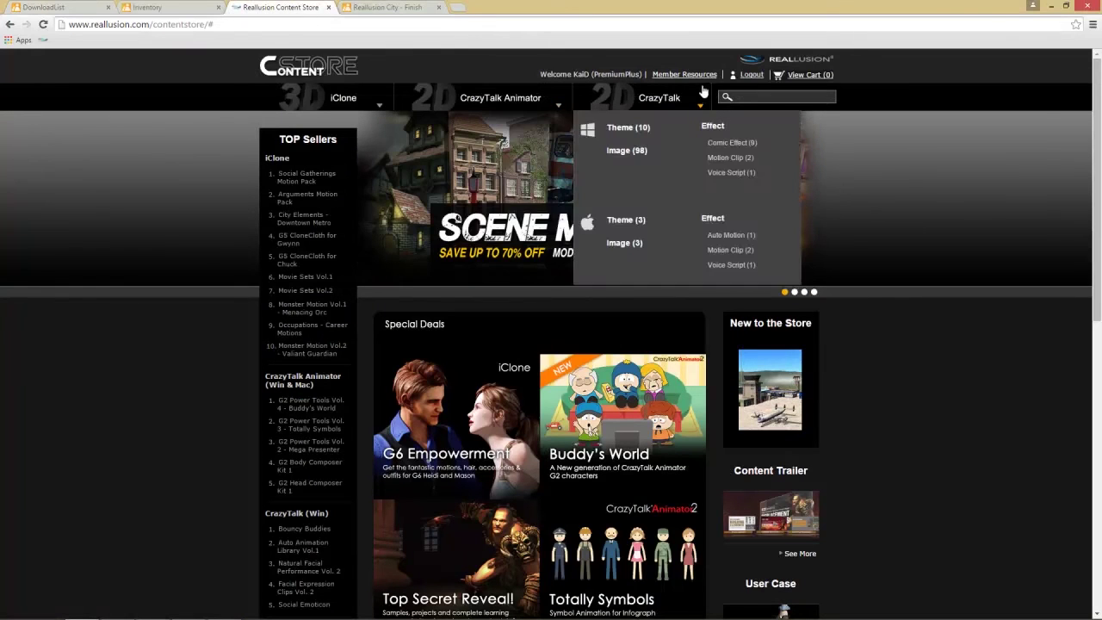
pyautogui.moveTo(699, 83)
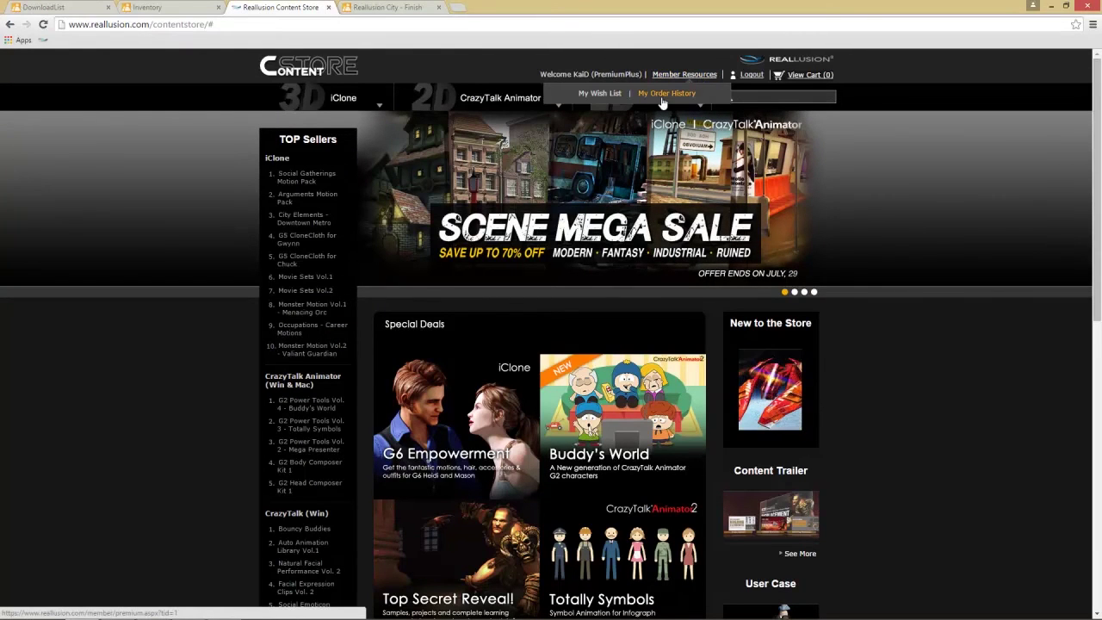
pyautogui.click(664, 100)
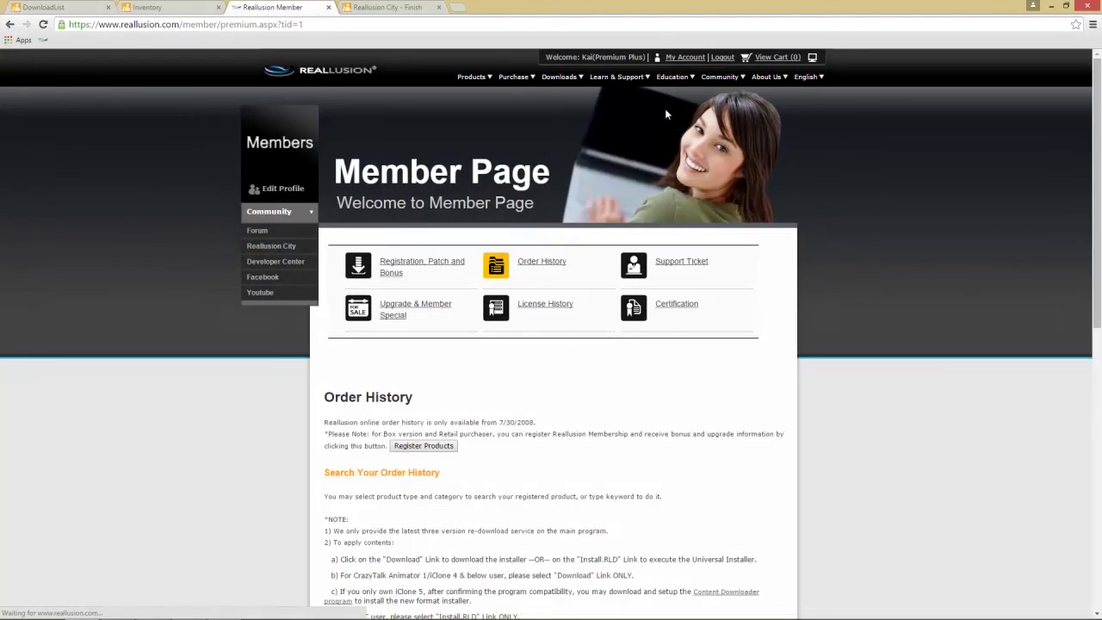
# Start the export license upgrade for Displacement Power Tools from the order history
pyautogui.scroll(-3, 790, 368)
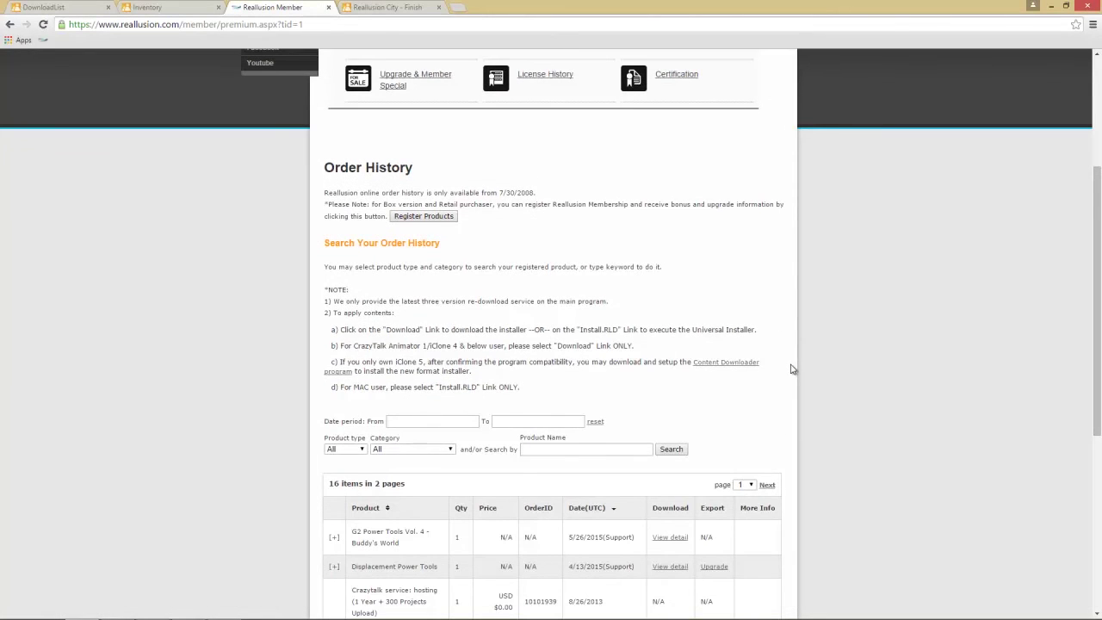
pyautogui.scroll(-3, 792, 367)
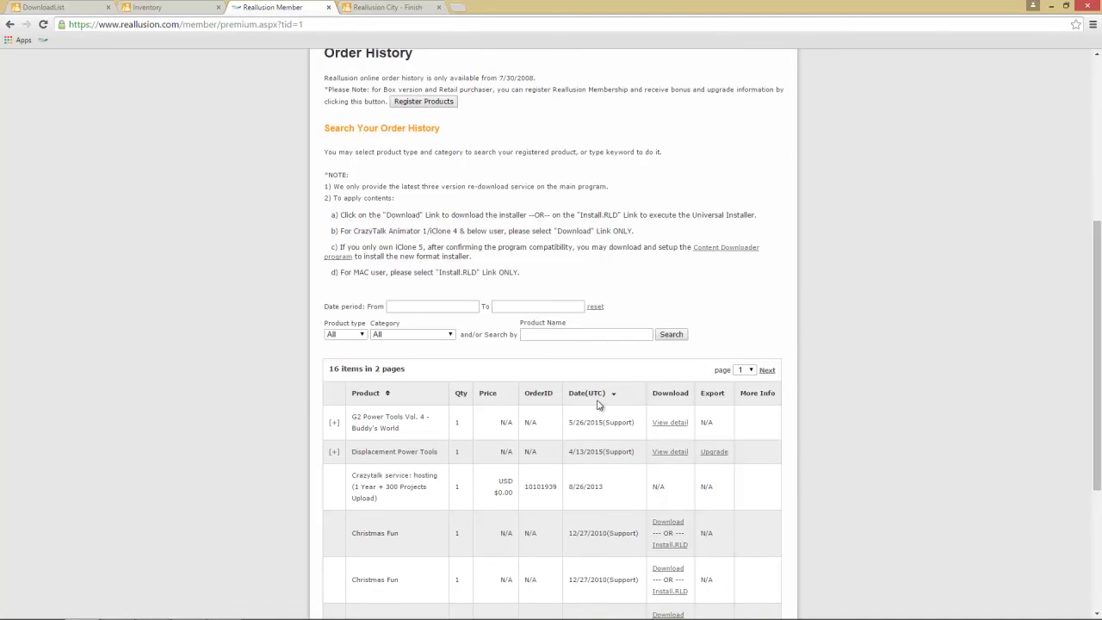
pyautogui.click(722, 456)
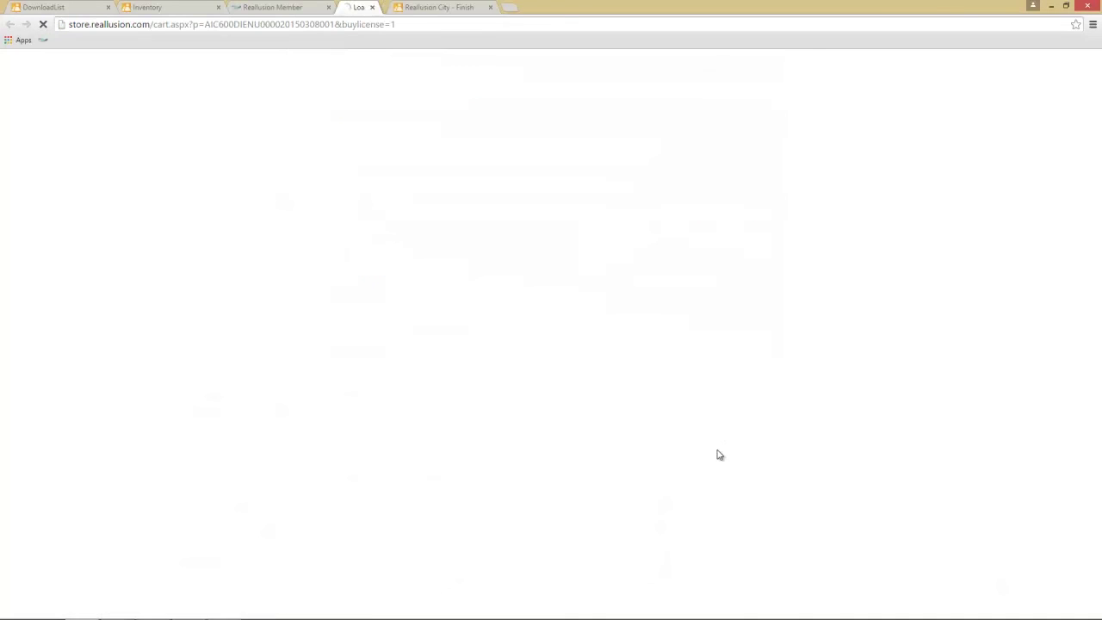